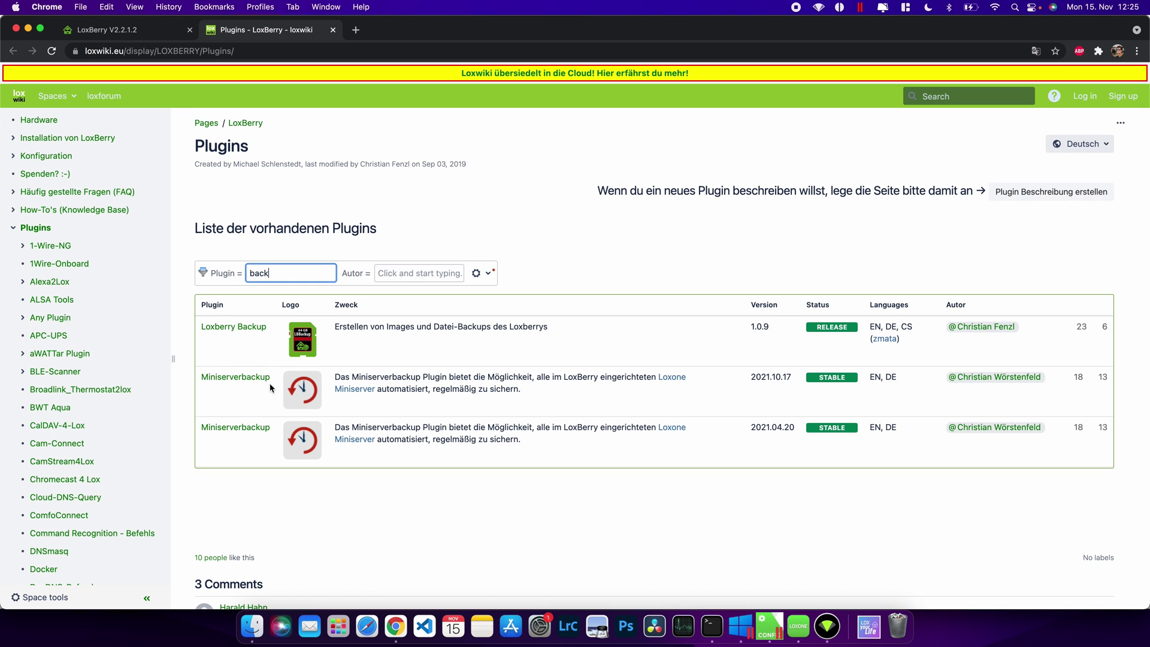
View the Miniserverbackup plugin's wiki page with its download link, and open the installed Miniserver Backup plugin through LoxBerry's plugin management.
click(240, 379)
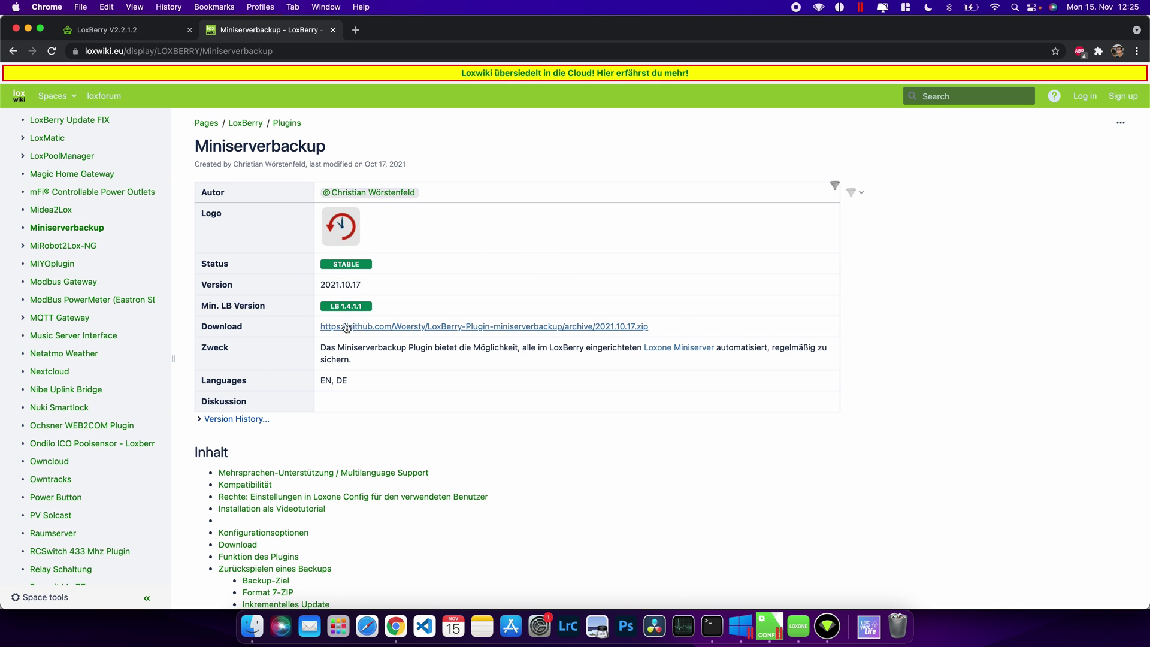
click(145, 35)
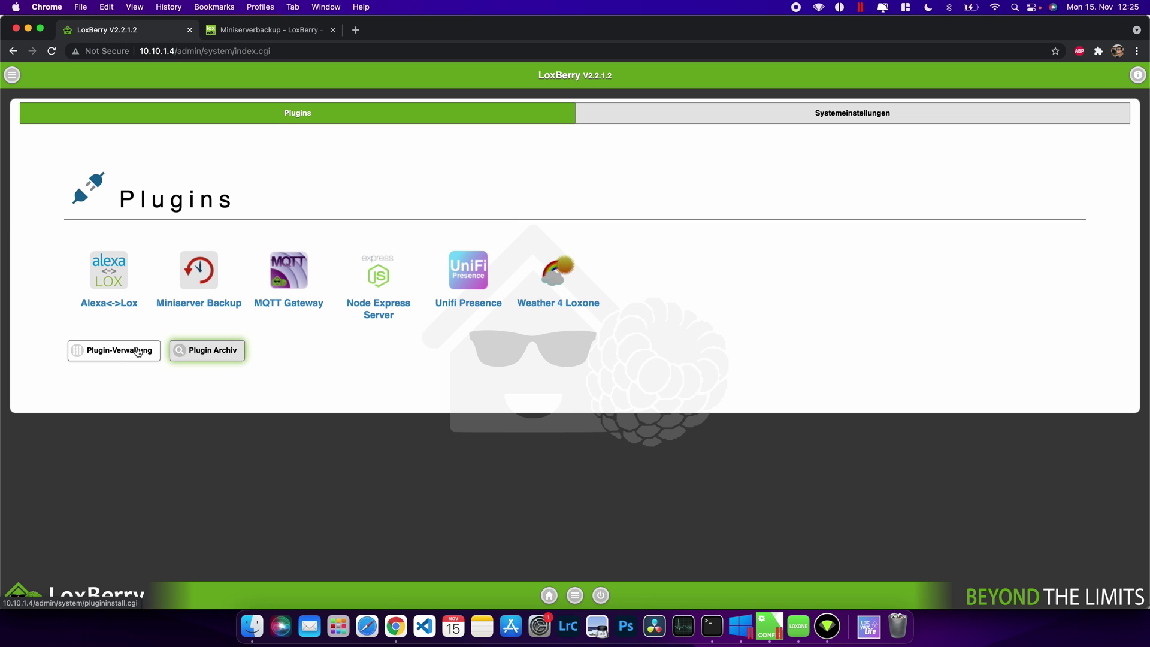
click(138, 351)
click(298, 252)
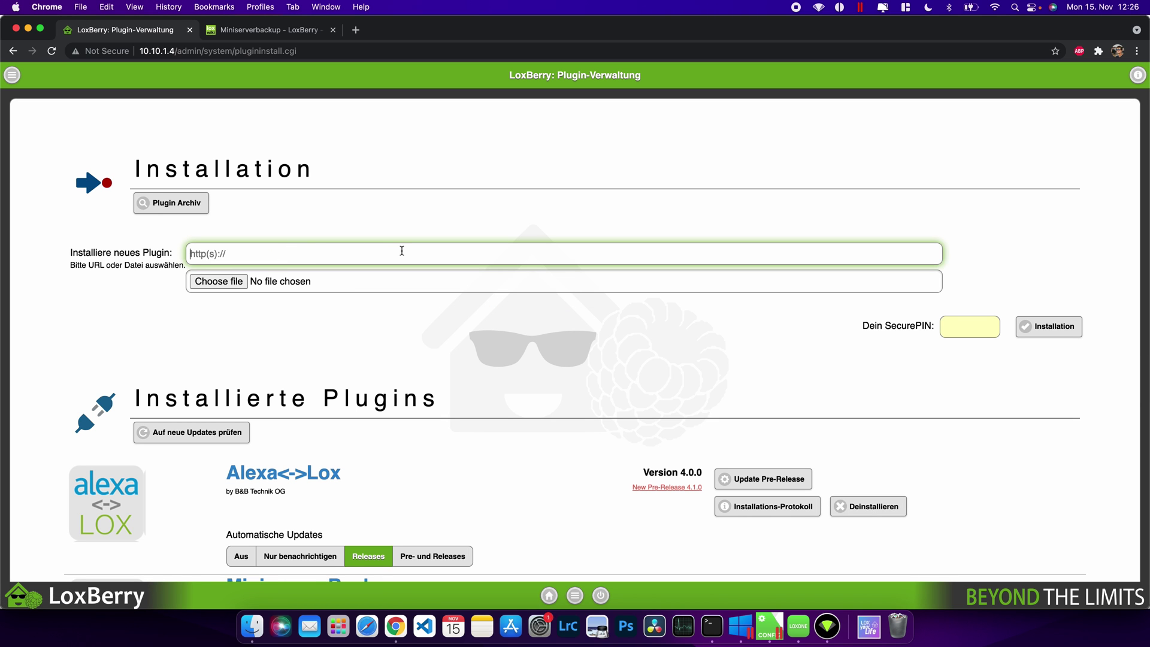
scroll(421, 248, down, 6)
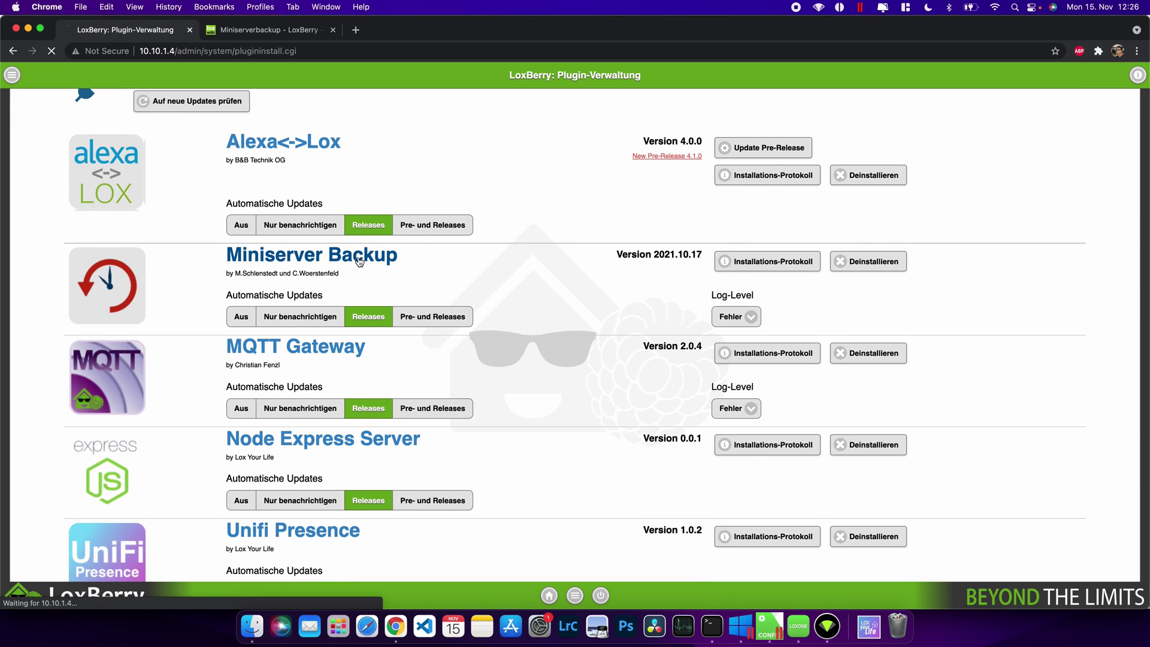
click(324, 261)
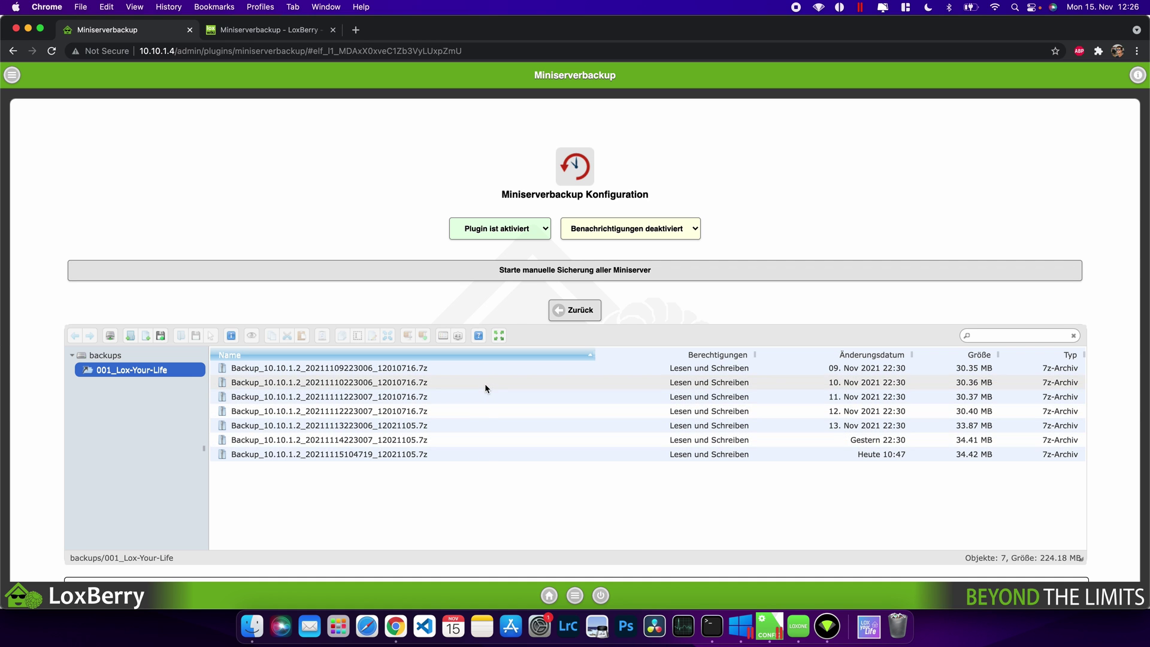
Review the backup plugin's working directory, email and logging settings, and the Miniserver's storage path, interval, retention and available backup types.
scroll(486, 389, down, 5)
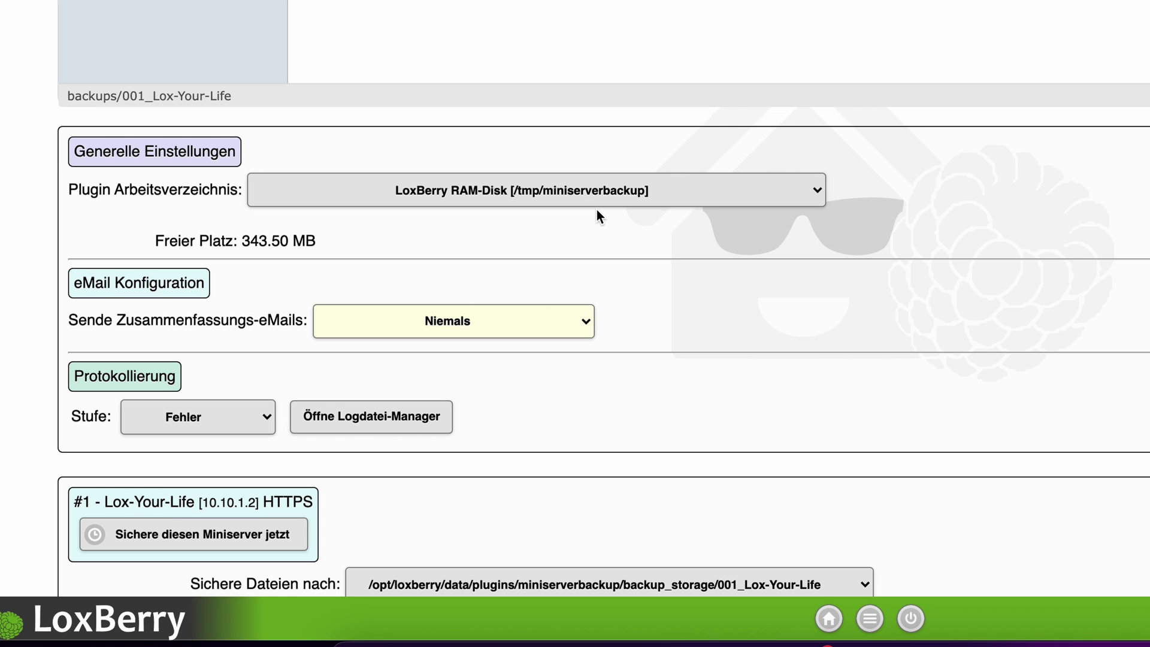
scroll(597, 211, up, 1)
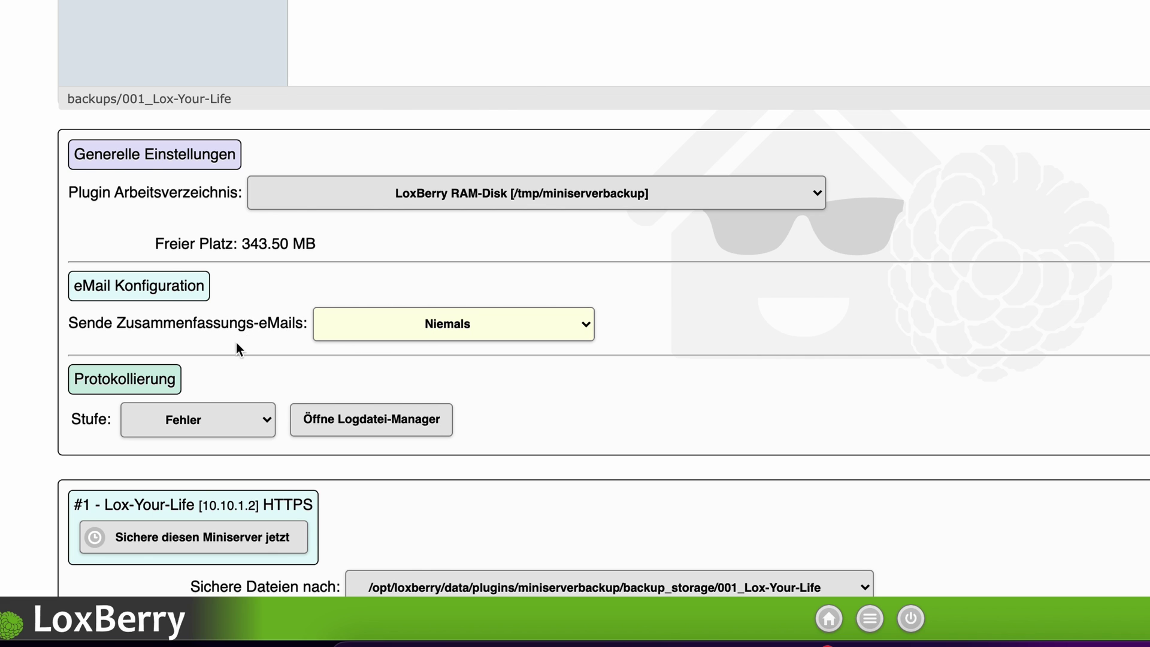
scroll(322, 253, down, 3)
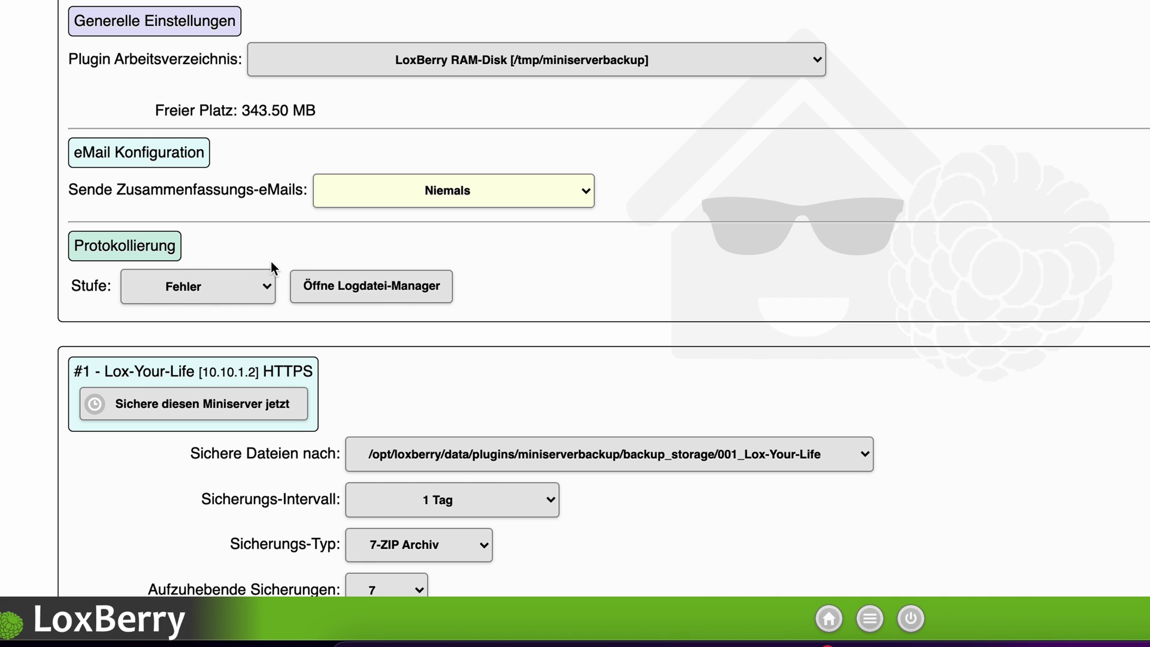
scroll(523, 281, down, 3)
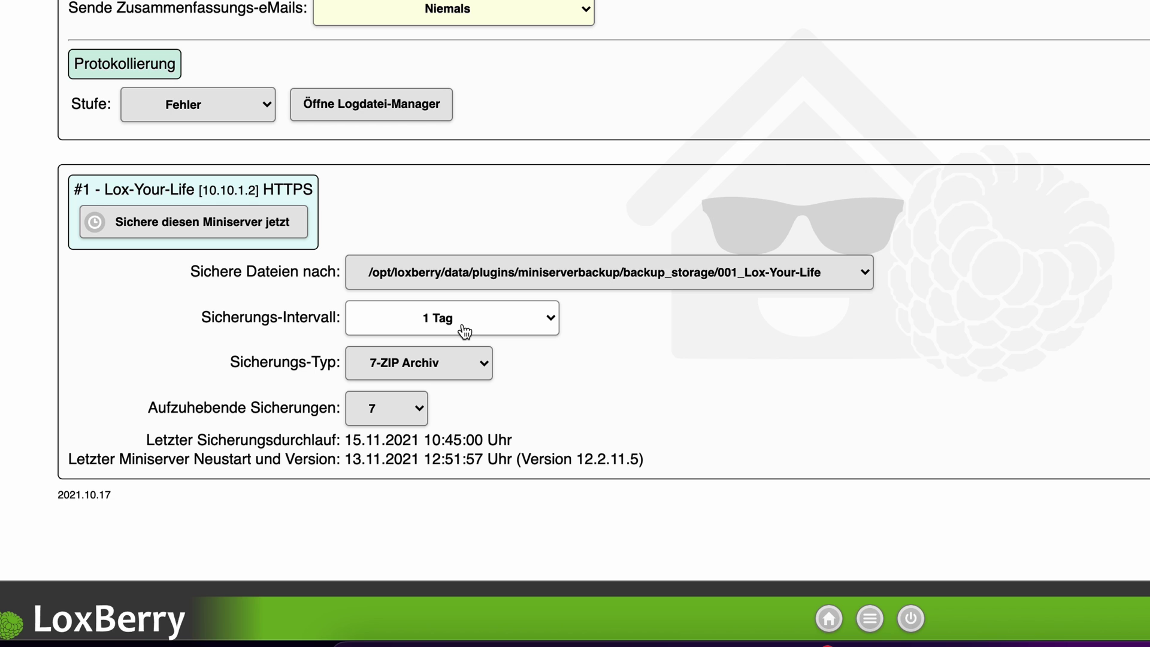
click(400, 371)
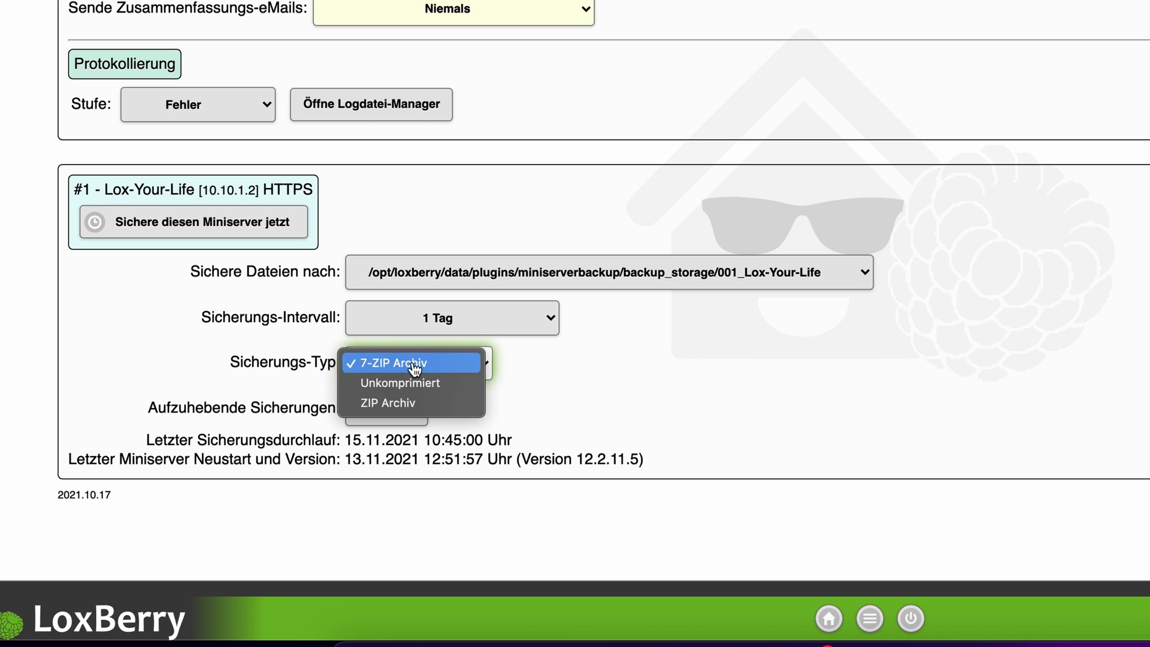
click(536, 371)
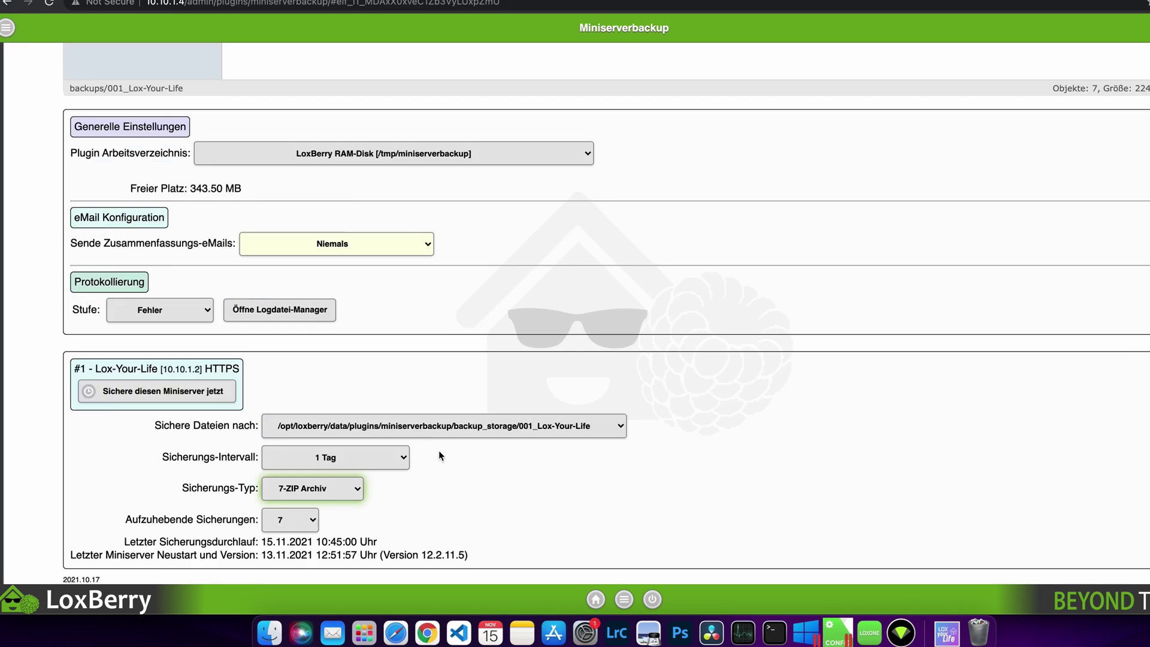
scroll(603, 408, up, 10)
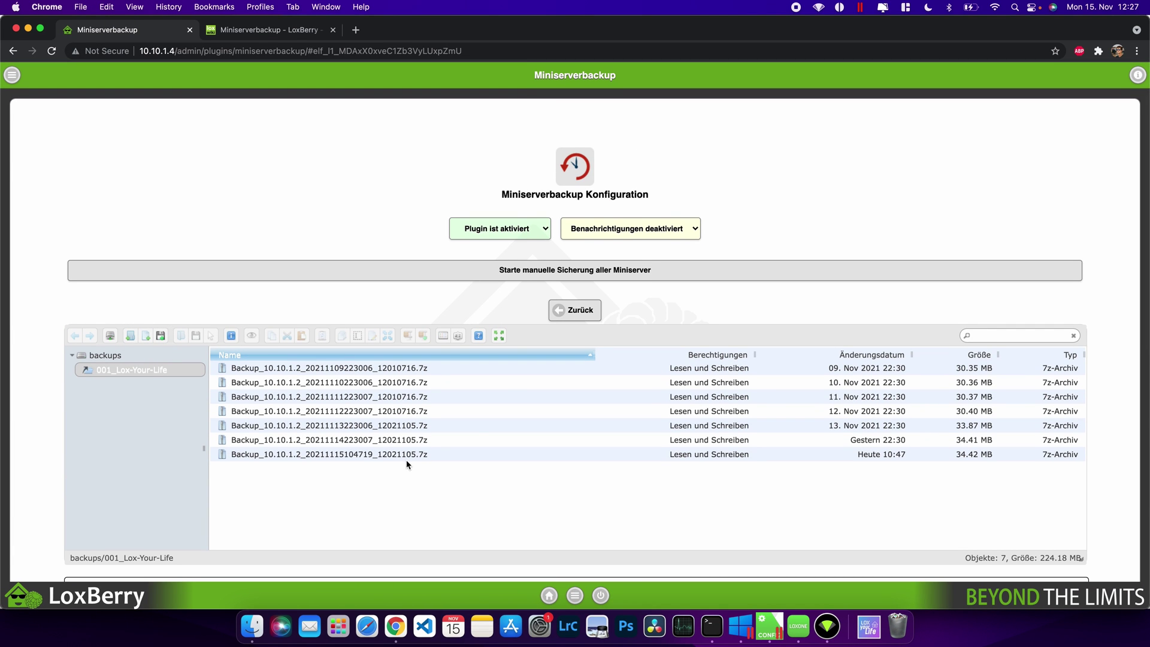
click(579, 276)
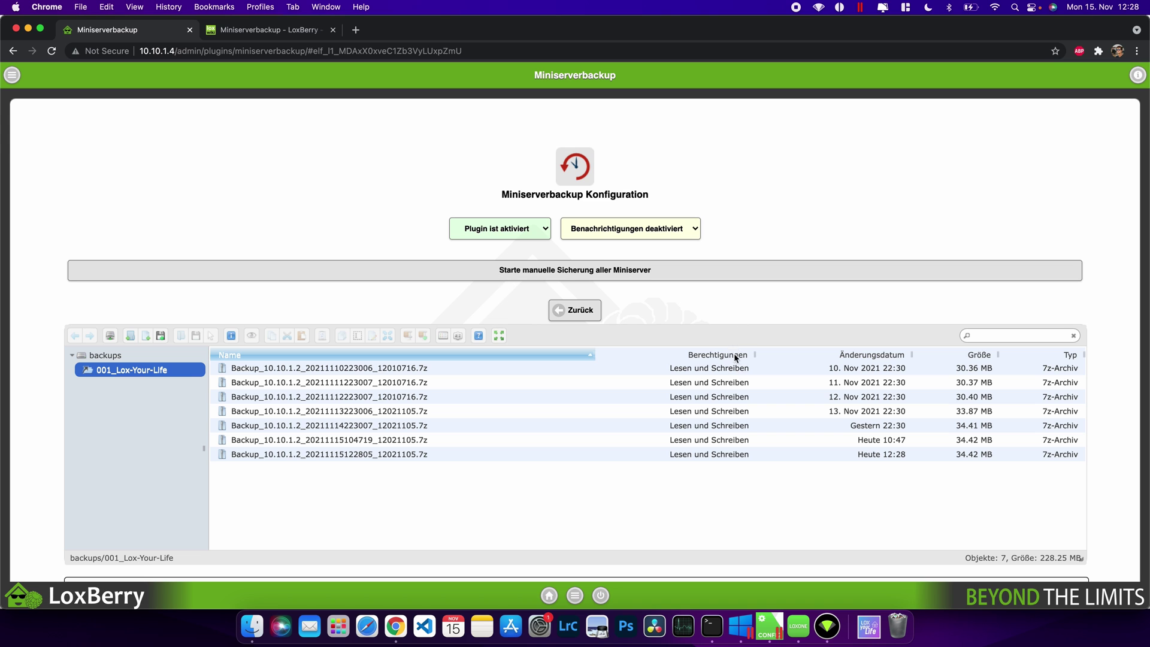
double_click(378, 454)
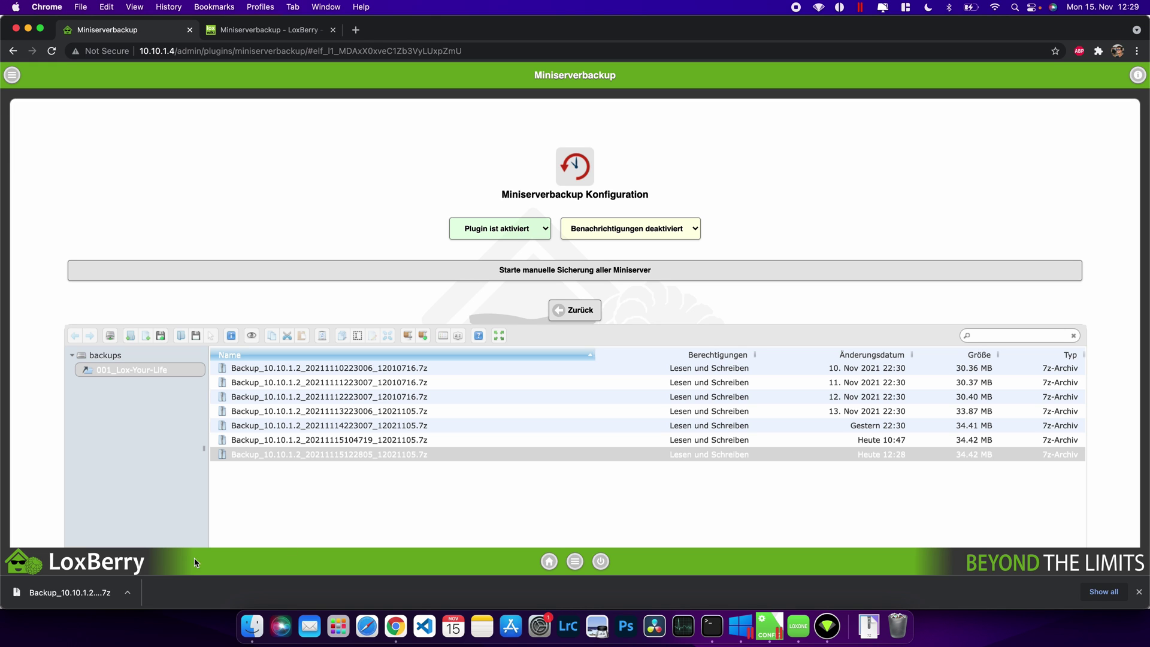
Extract the downloaded backup archive in the Mac's Downloads folder and delete the .7z file.
click(103, 598)
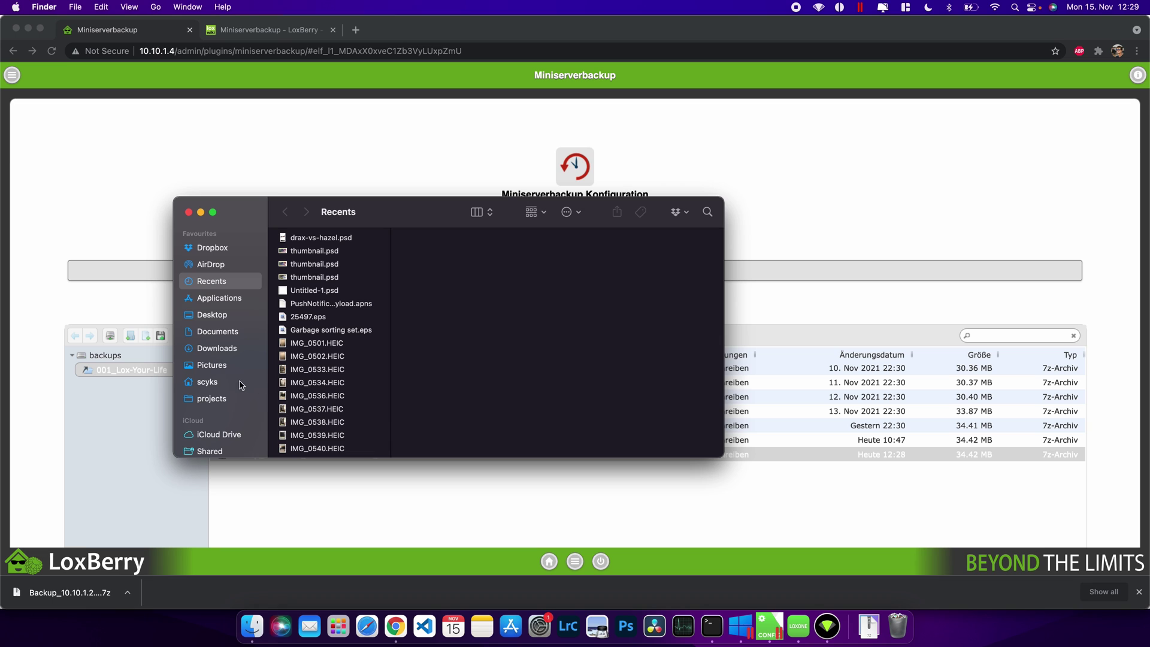
click(223, 348)
double_click(330, 256)
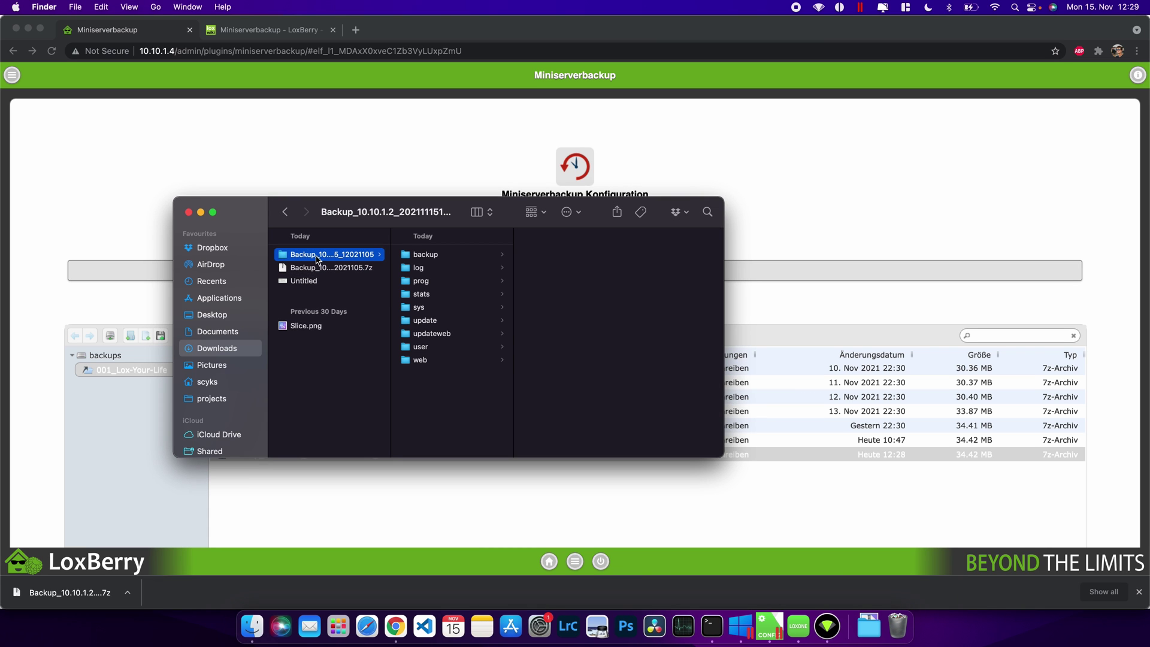
click(360, 269)
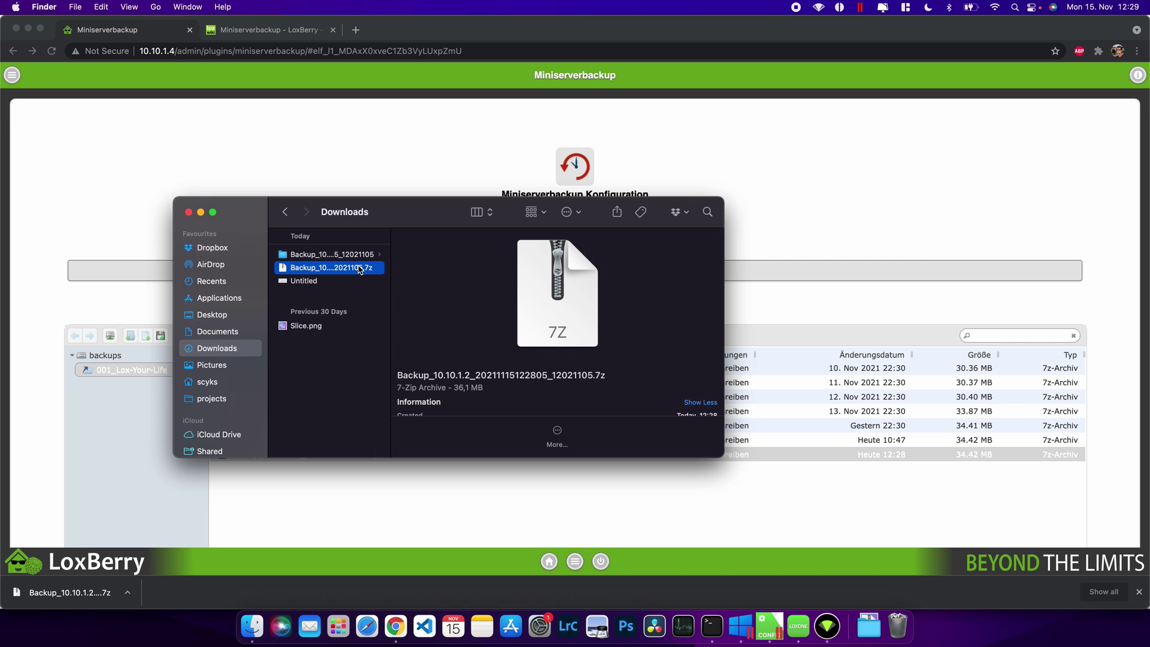
key(super+BackSpace)
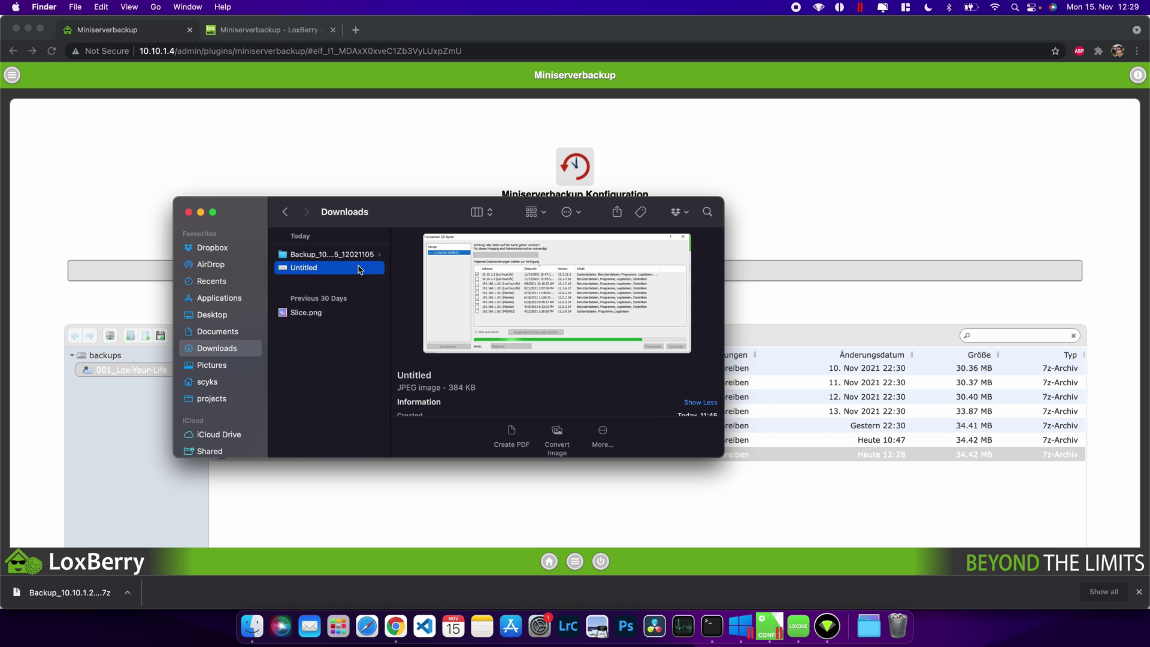
Switch to the Windows File Explorer and open Documents > Loxone > Loxone Config > Backups.
click(741, 622)
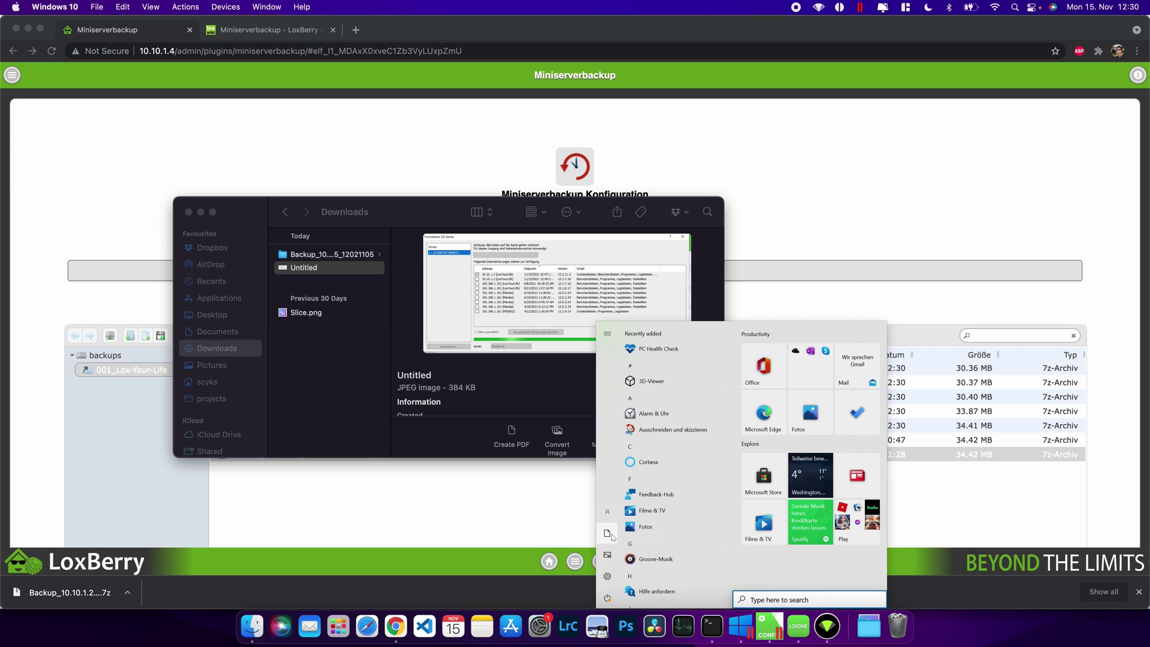
click(612, 534)
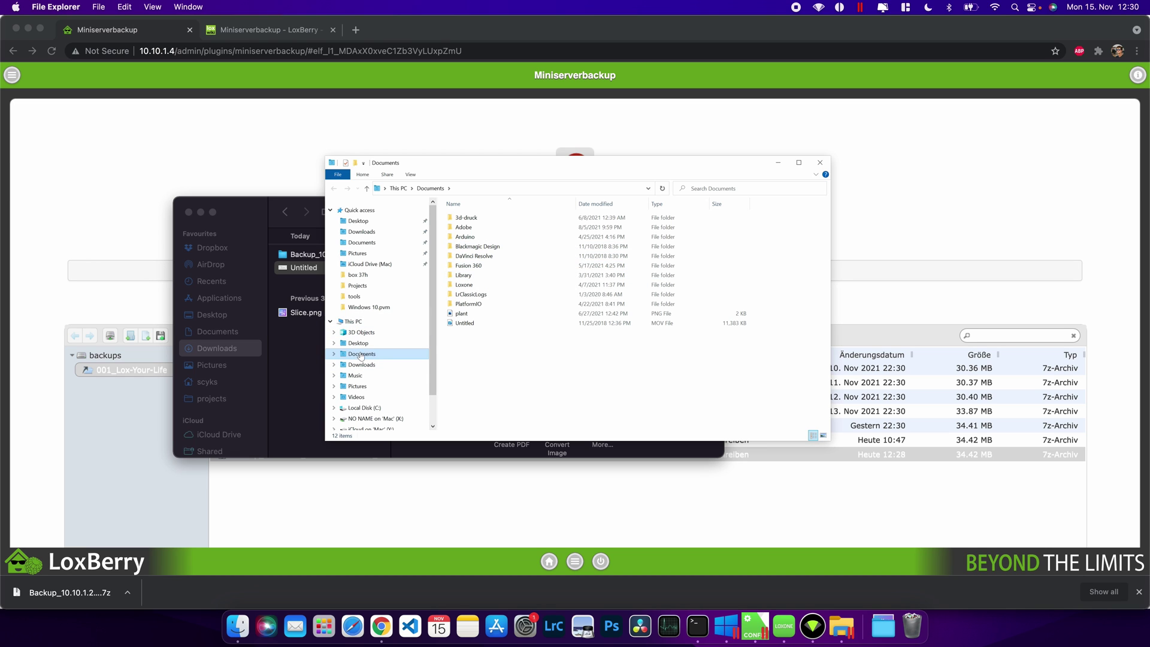
double_click(471, 288)
click(474, 220)
double_click(474, 219)
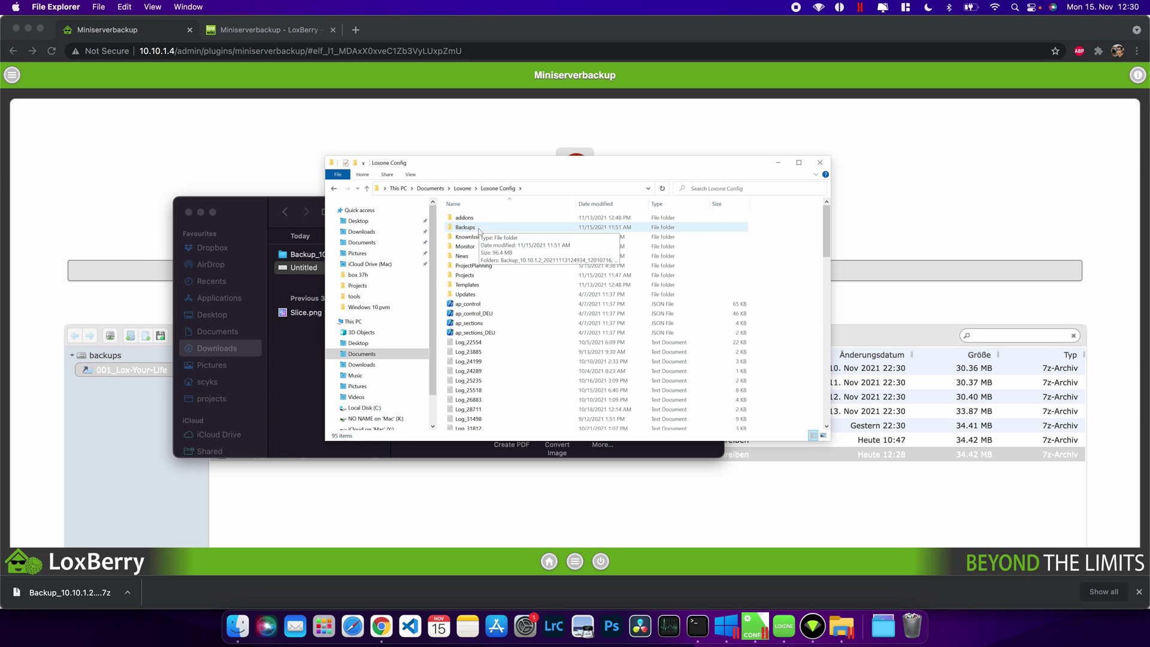
double_click(480, 228)
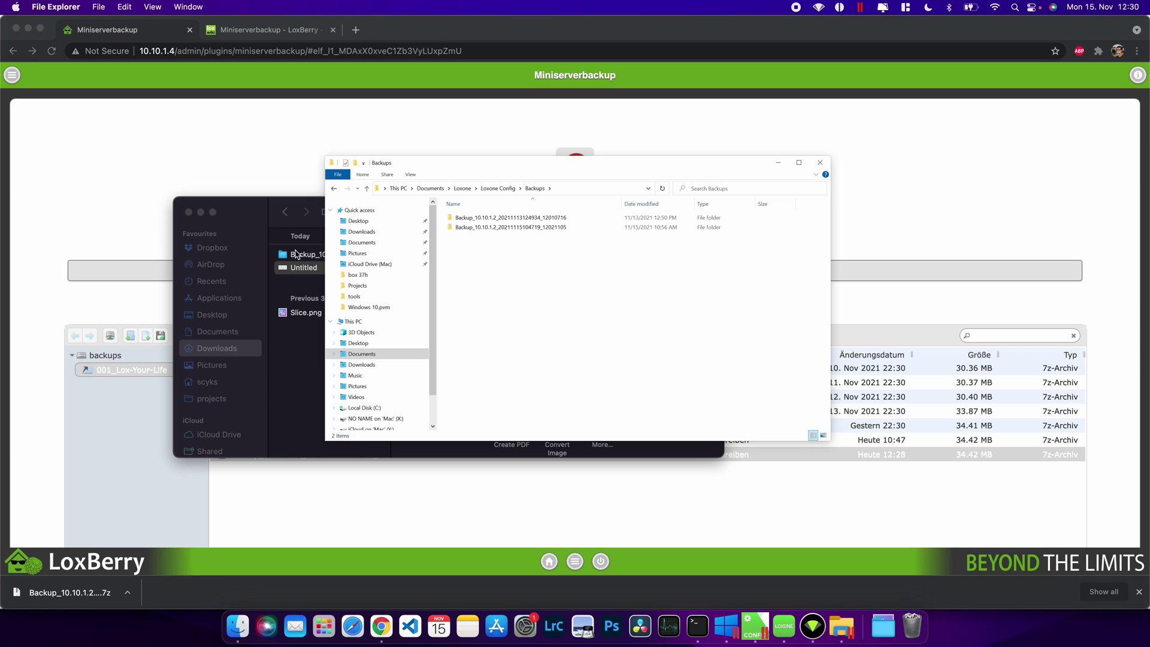
Move the extracted backup folder from the Mac's Downloads folder into the Loxone Config Backups folder.
click(297, 264)
drag(254, 215, 219, 263)
drag(267, 302, 529, 238)
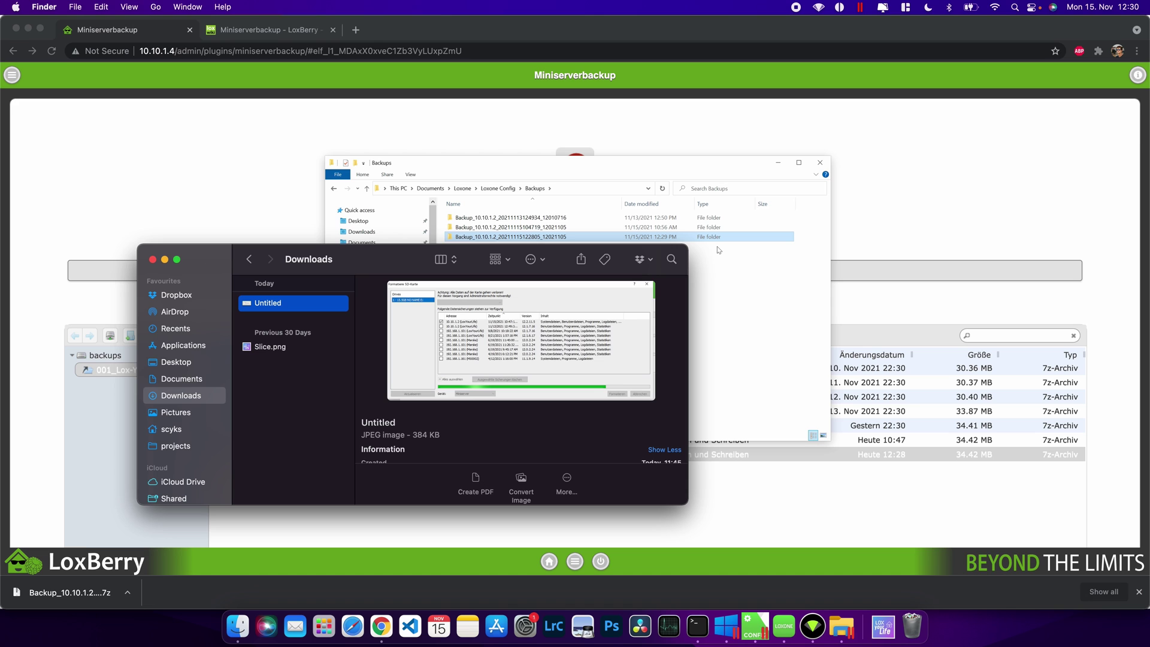
Switch to Loxone Config and open the SD card formatting tool, allowing it to make changes to the device.
click(758, 625)
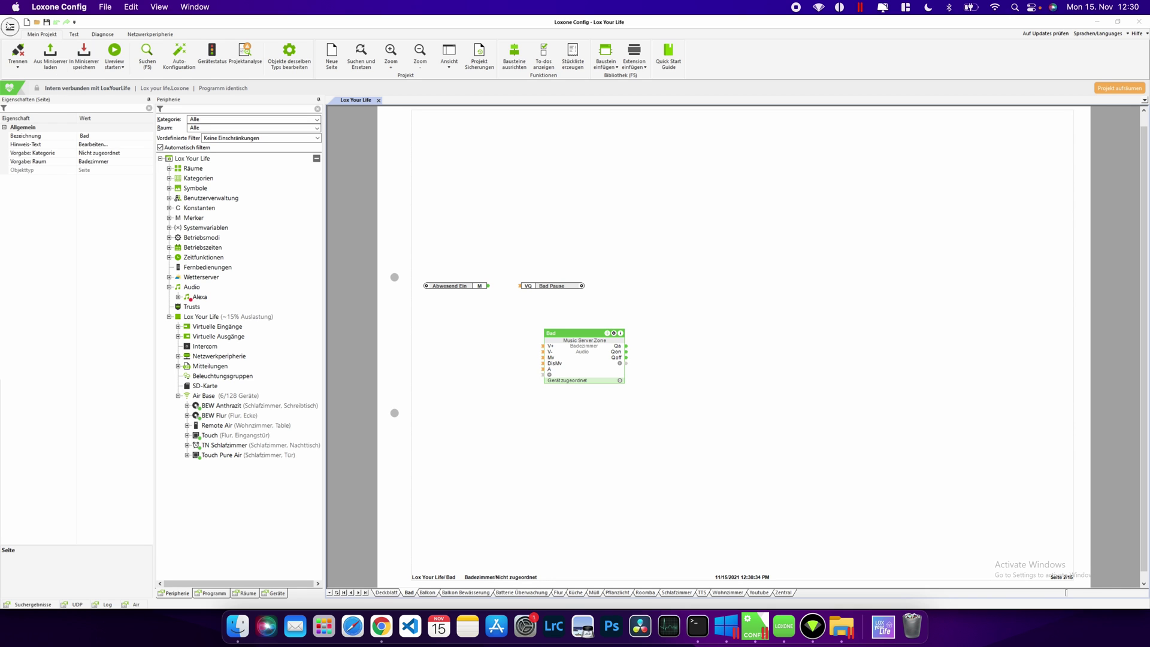
click(10, 26)
click(32, 70)
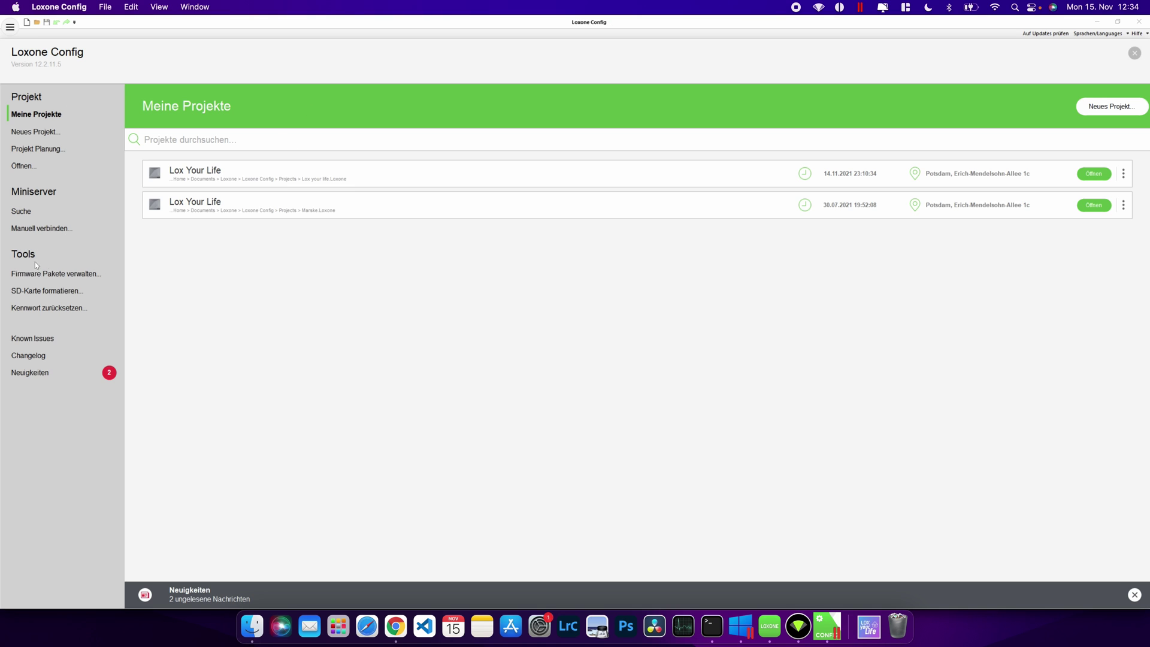
click(47, 292)
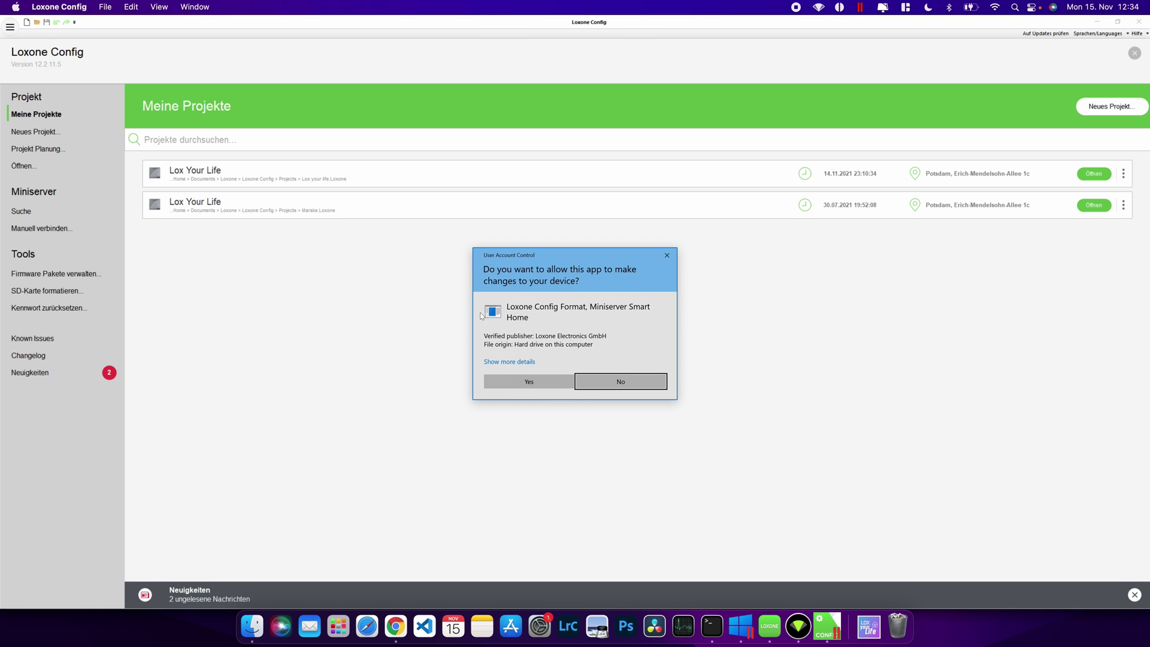
click(527, 382)
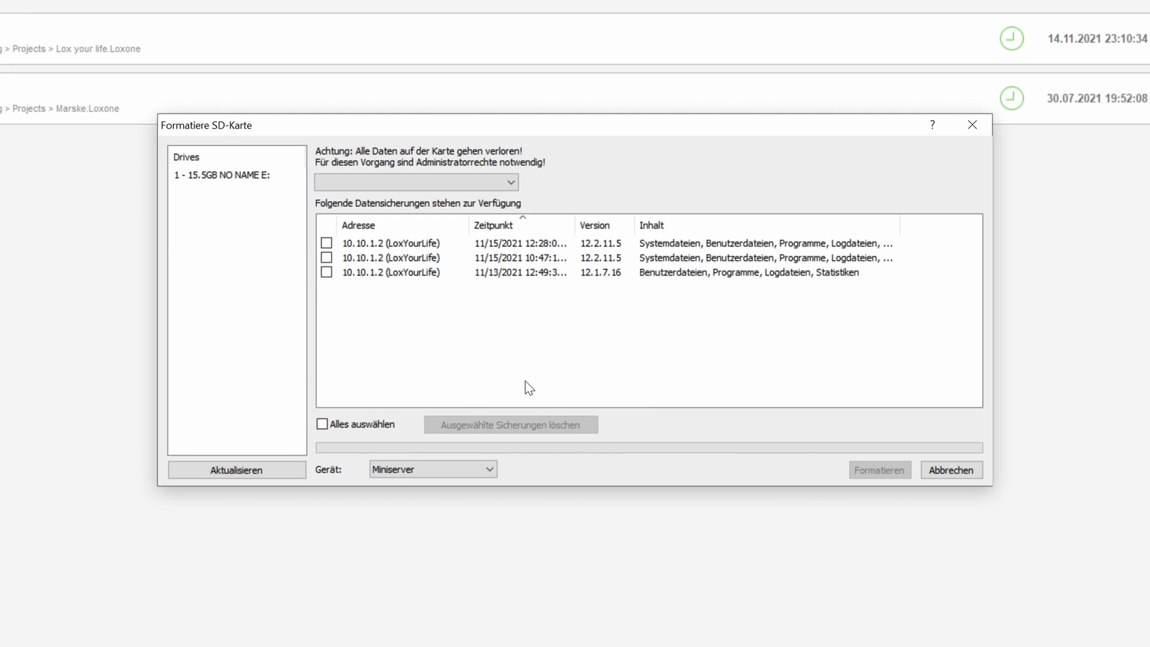
Format the 15.5GB NO NAME E: card for the Miniserver device with the 11/15/2021 12:28 backup, and close the formatting tool.
click(236, 178)
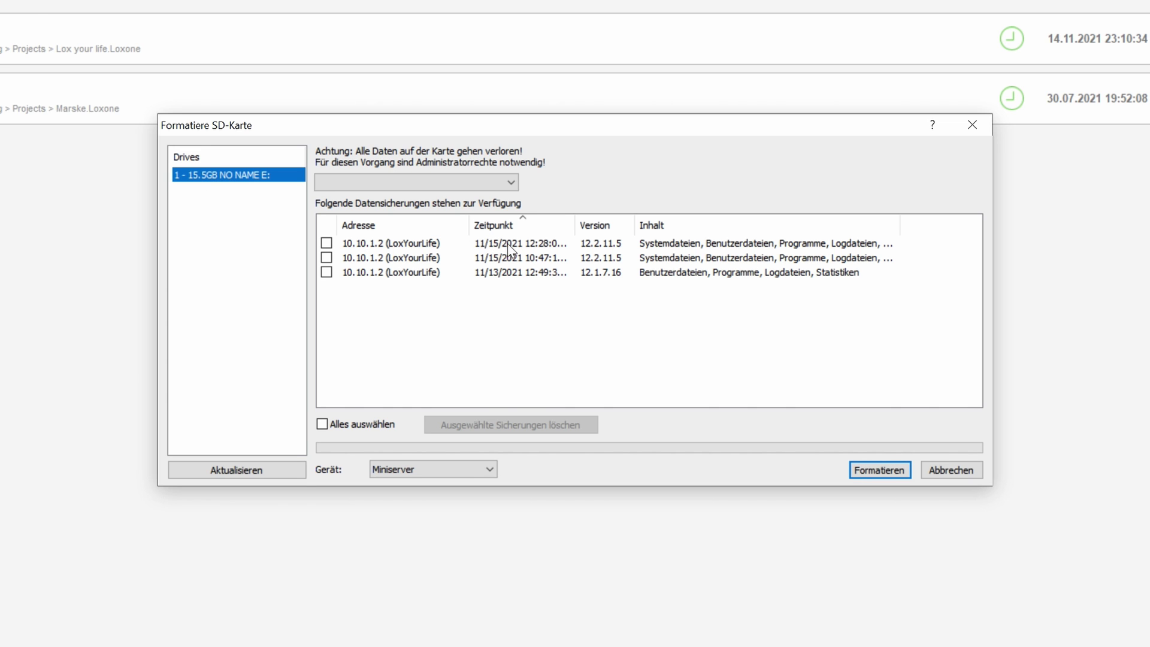
click(326, 243)
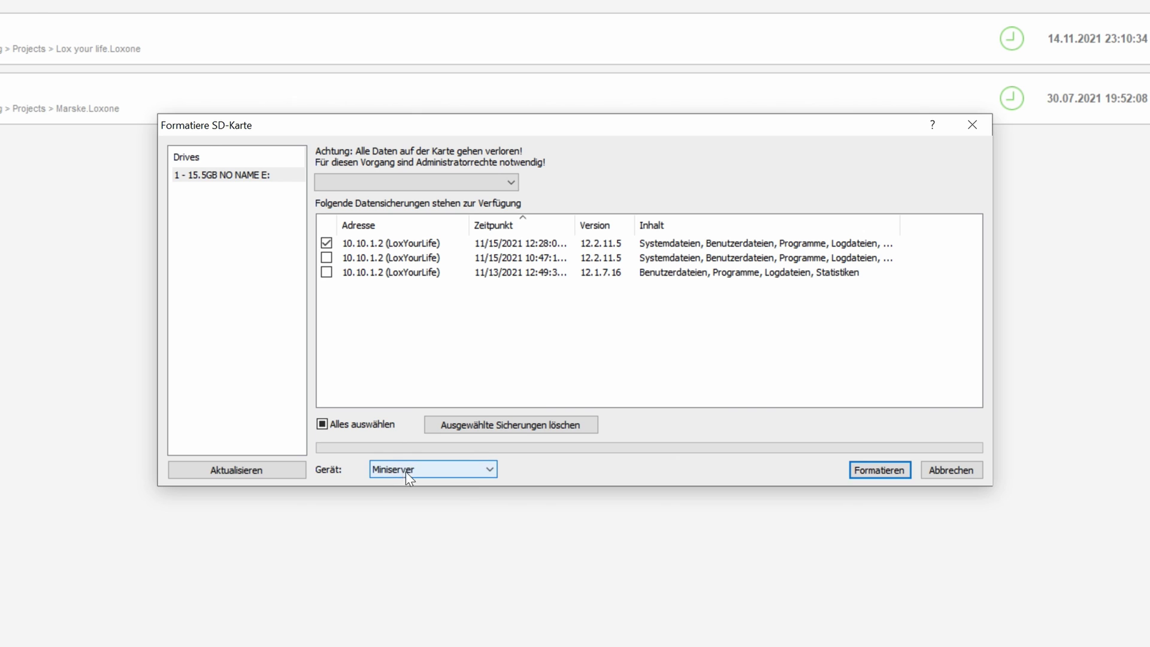
click(433, 469)
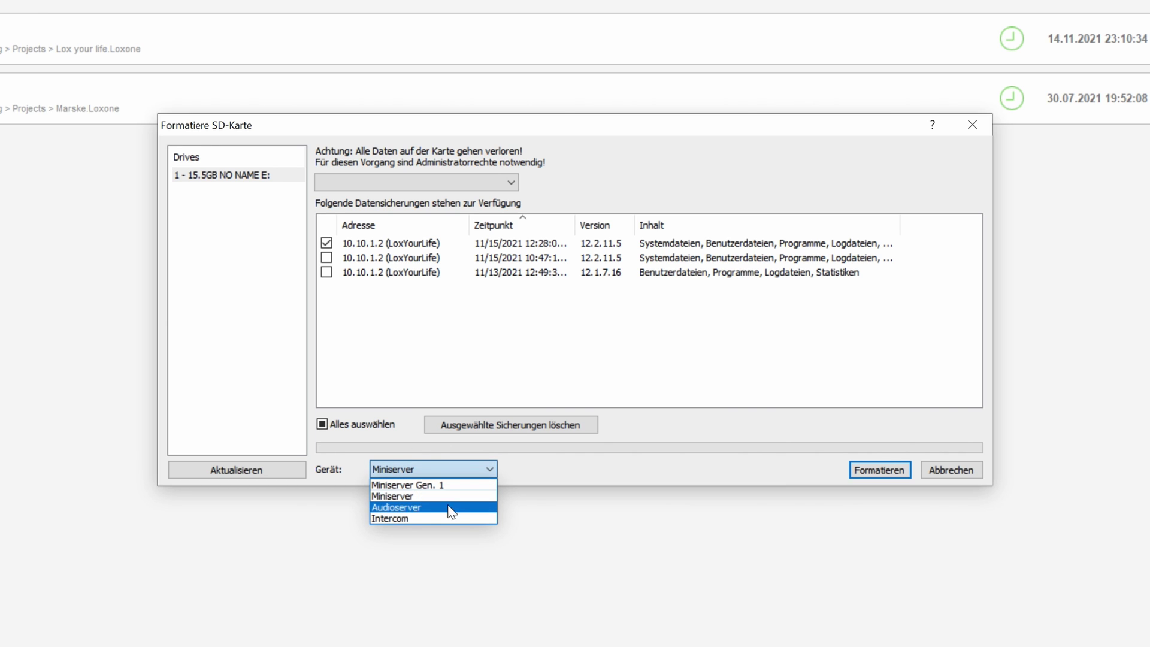
click(448, 497)
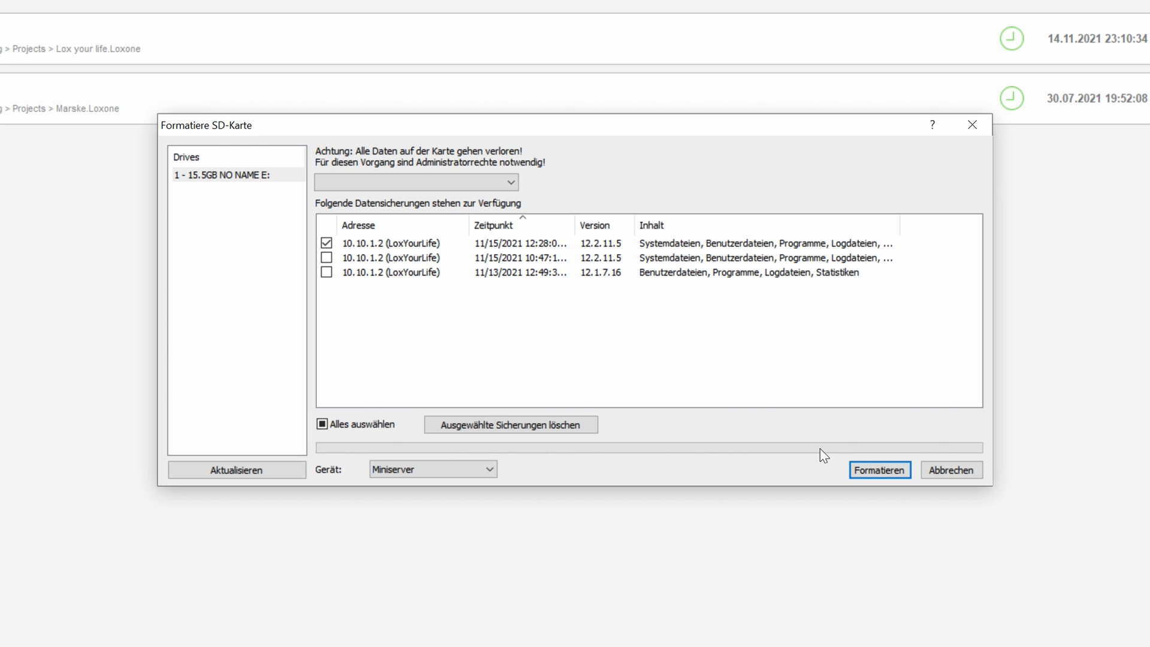
click(879, 470)
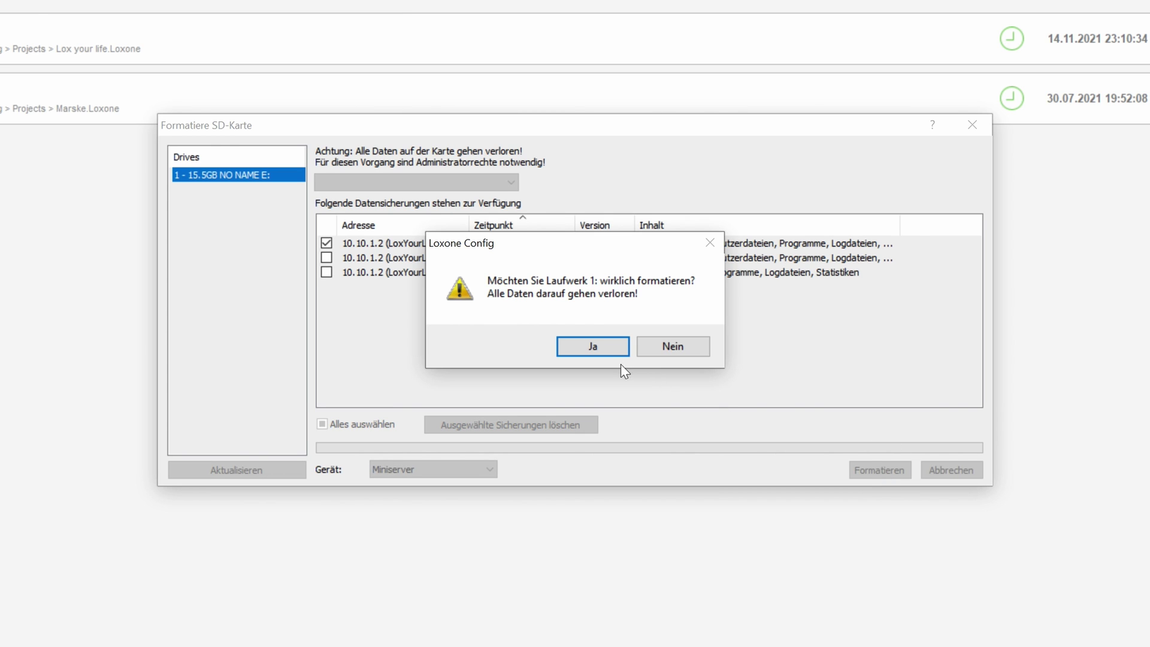
click(596, 347)
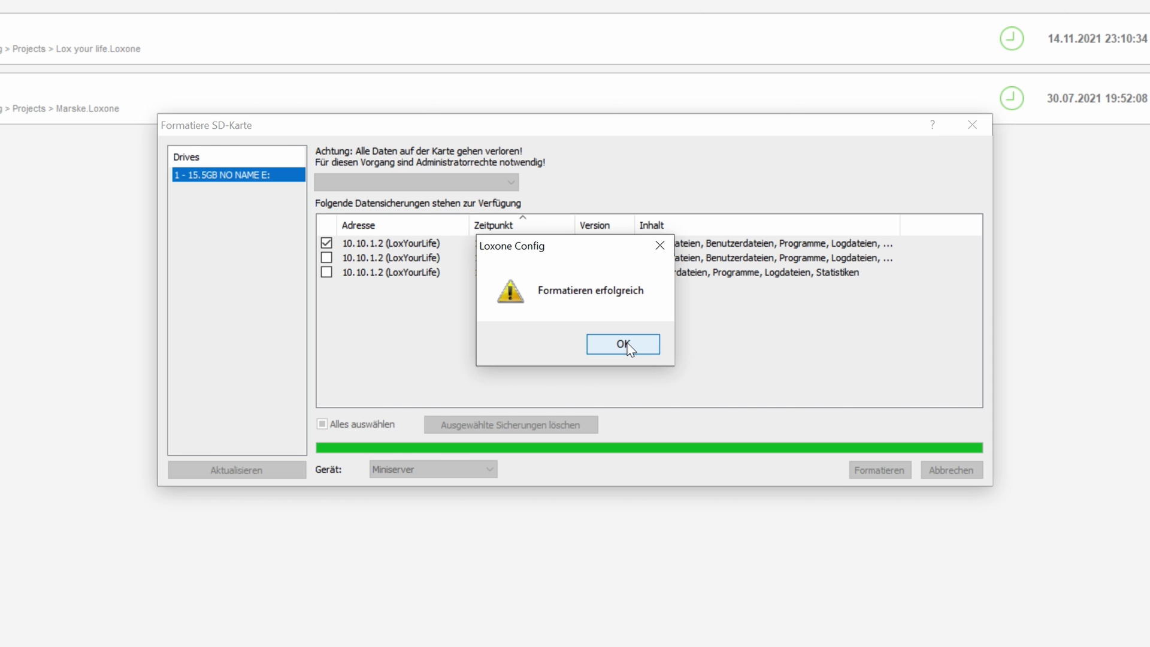
click(623, 344)
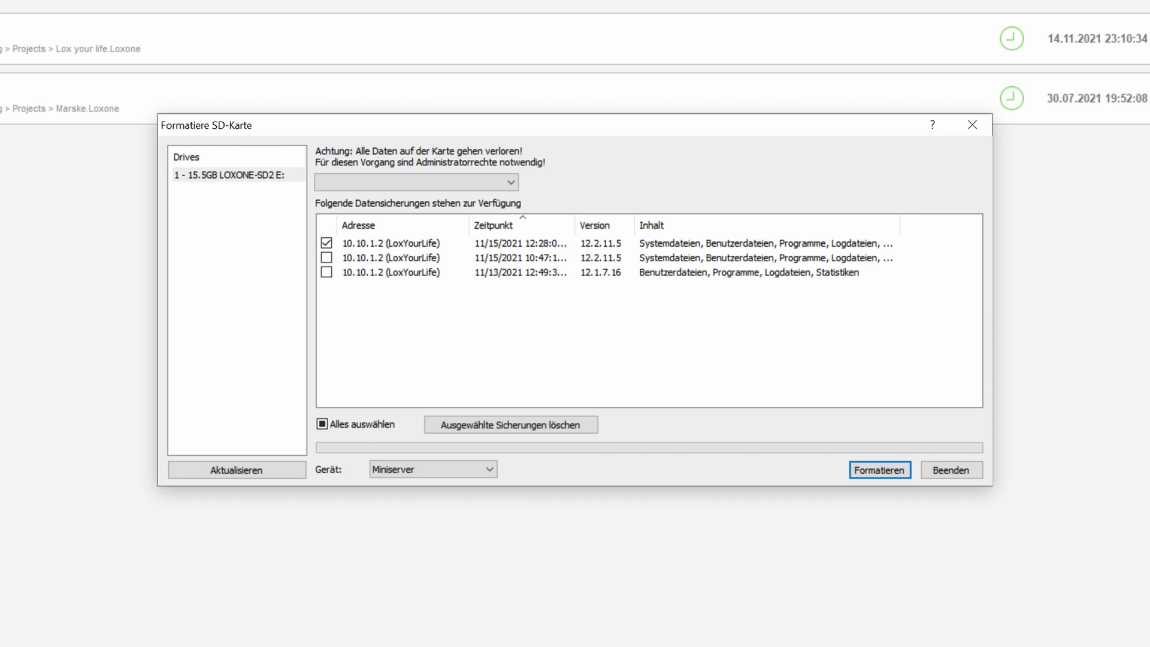
click(961, 470)
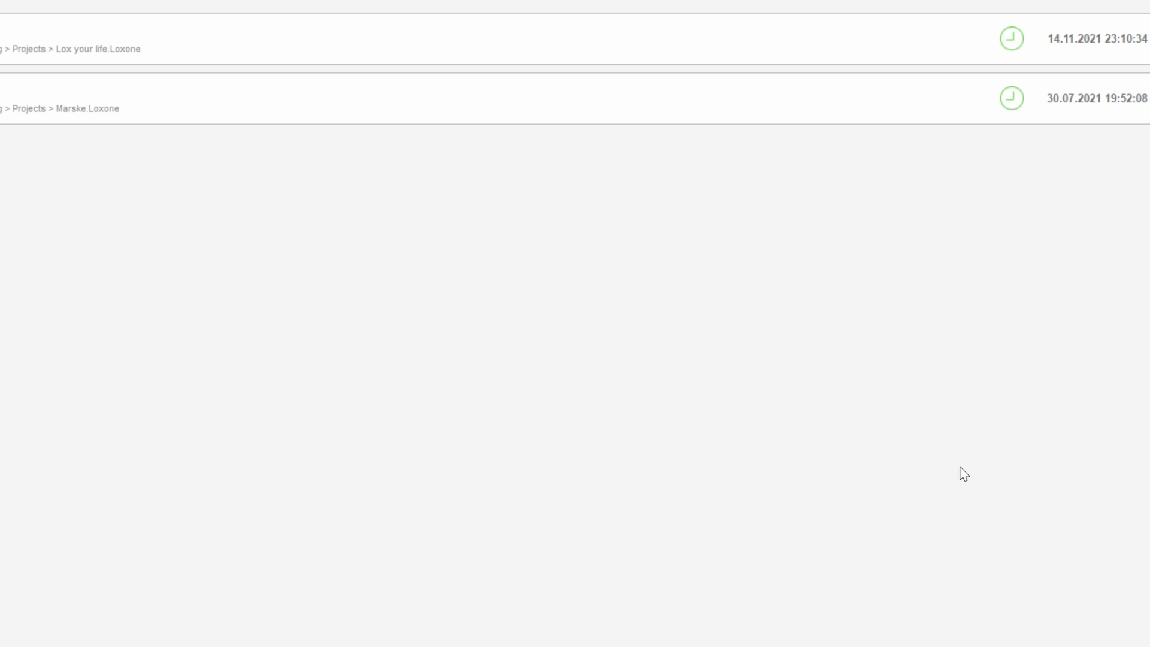
Find Disk Utility with the Mac's system search and open it.
key(super+space)
text(dis)
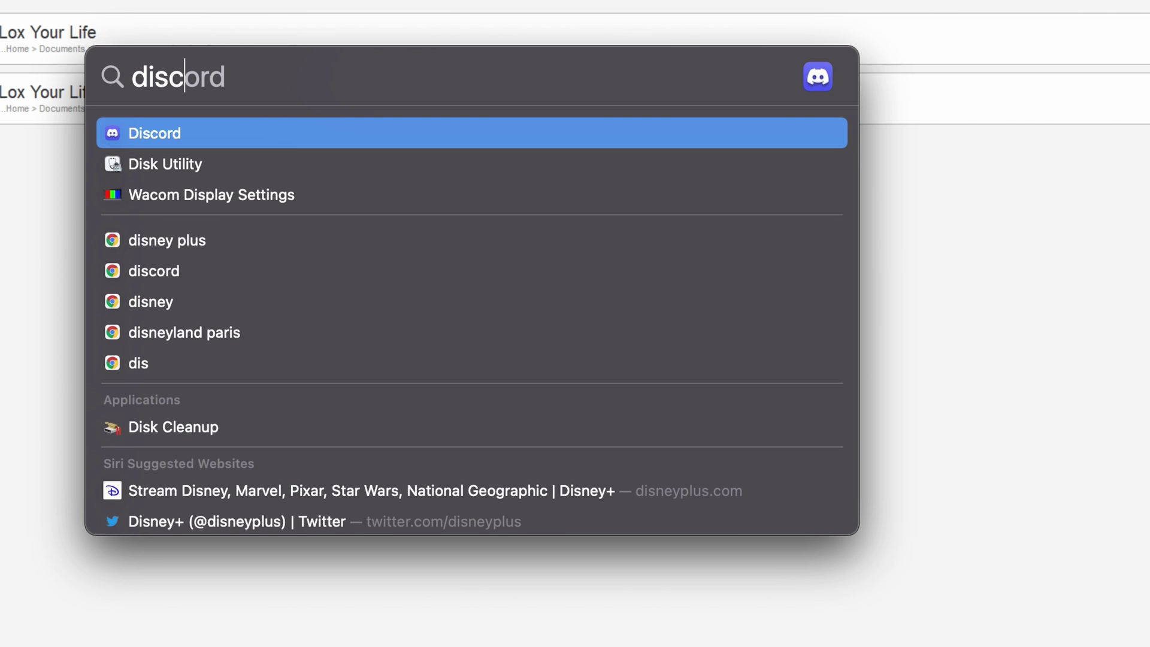
text(k)
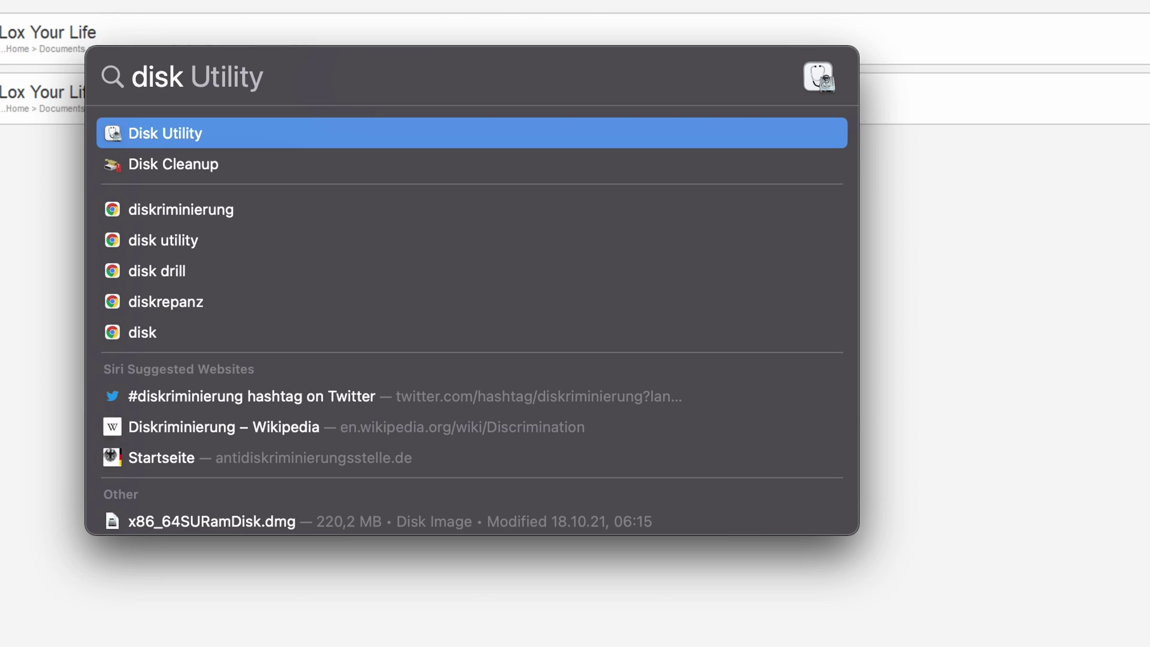
key(Return)
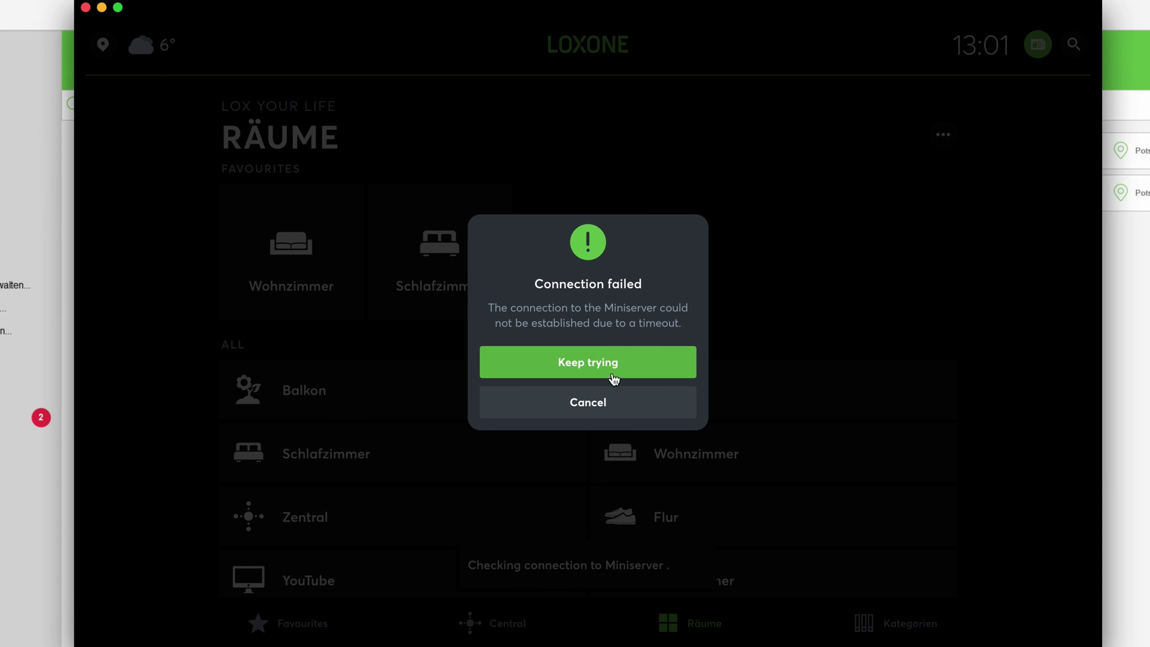
Retry the Miniserver connection in the Loxone app, then check the current system status message and close it.
click(609, 361)
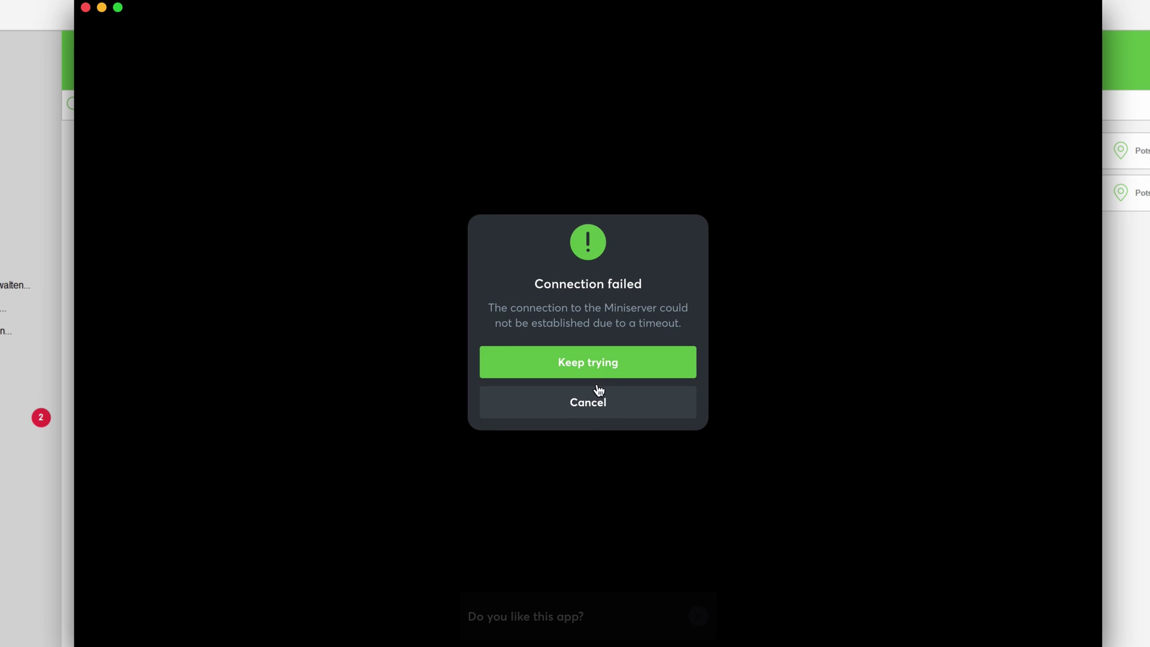
click(602, 365)
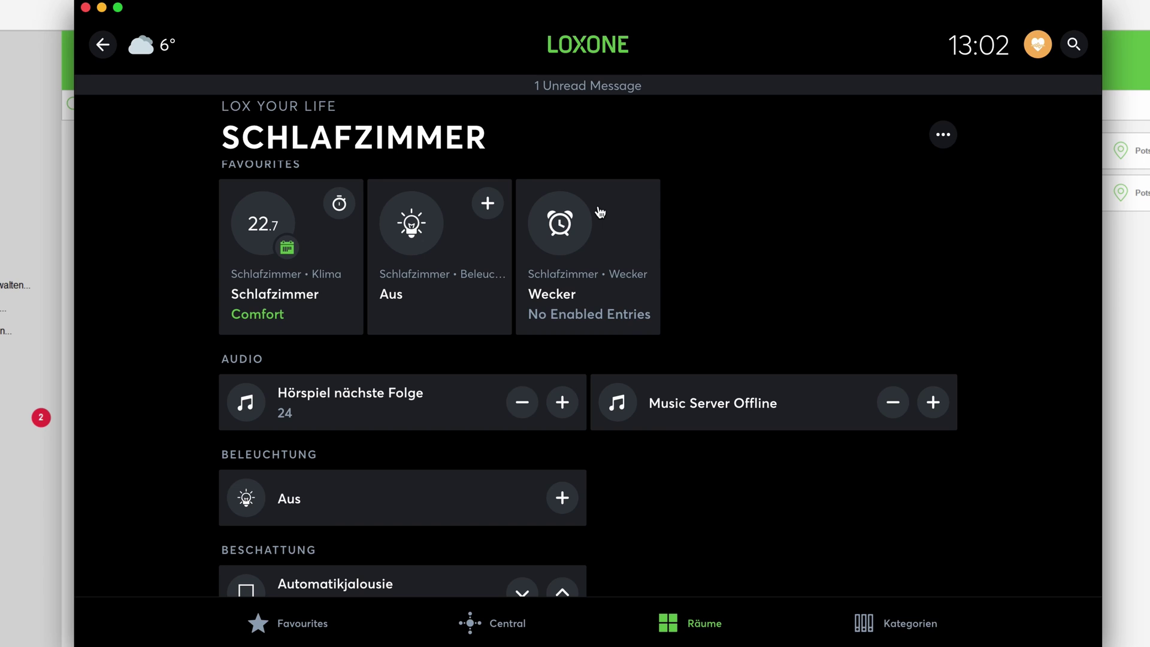
click(601, 88)
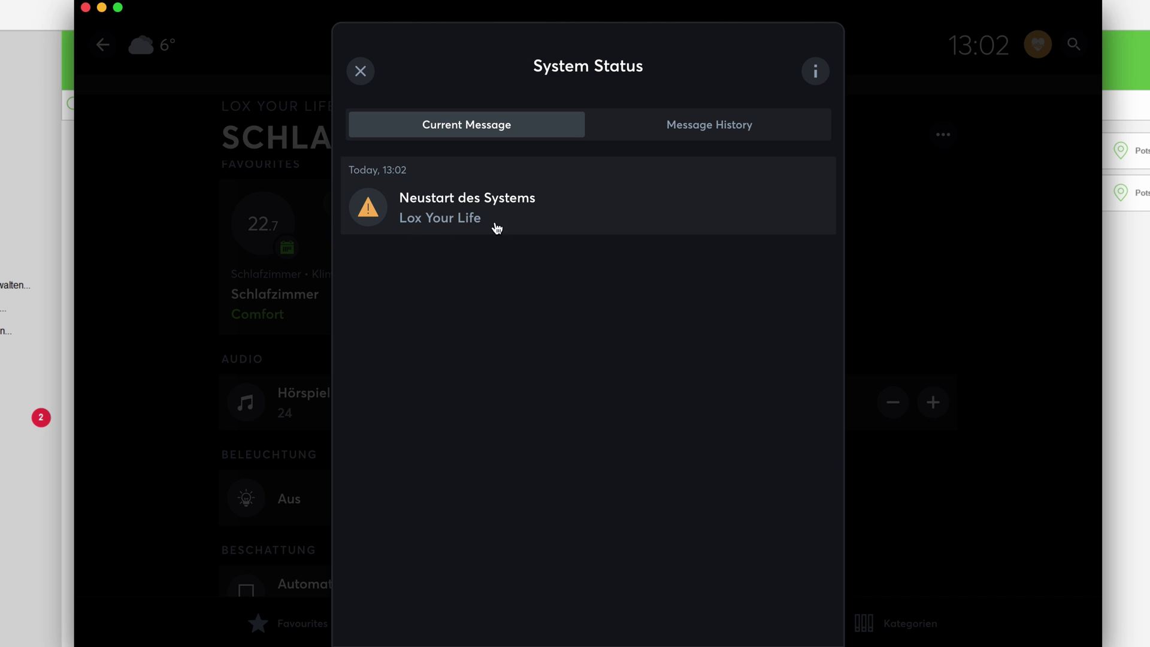
click(365, 79)
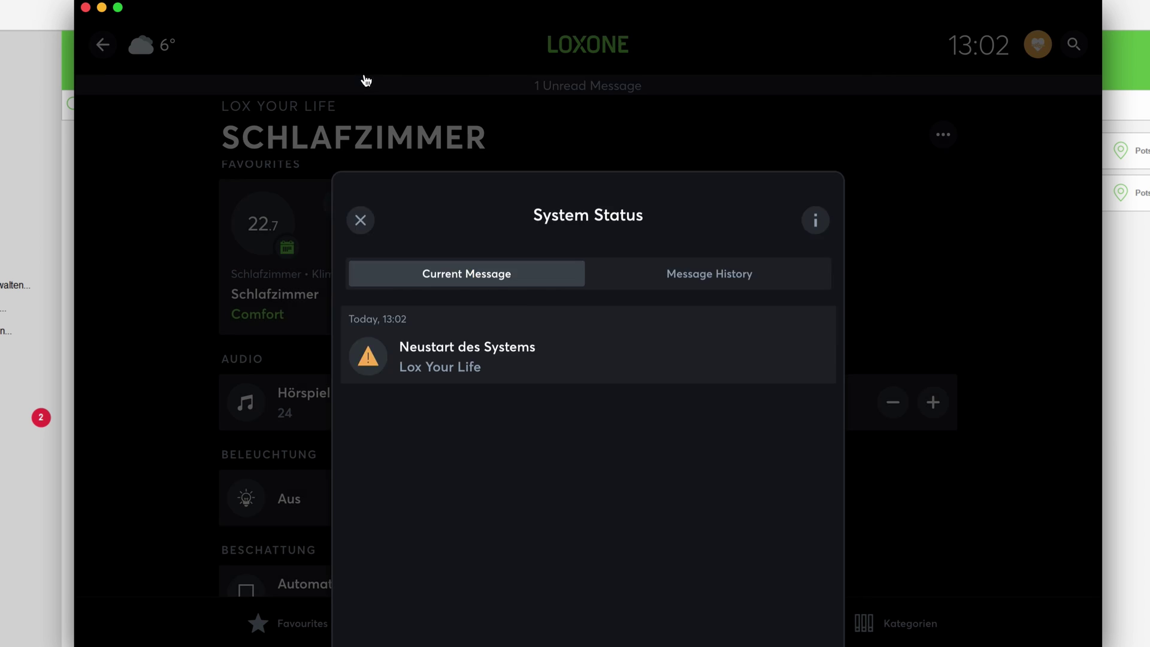
Test the Schlafzimmer lighting by switching it to Viel Licht and back to Aus, then return to the room overview.
click(464, 270)
click(510, 338)
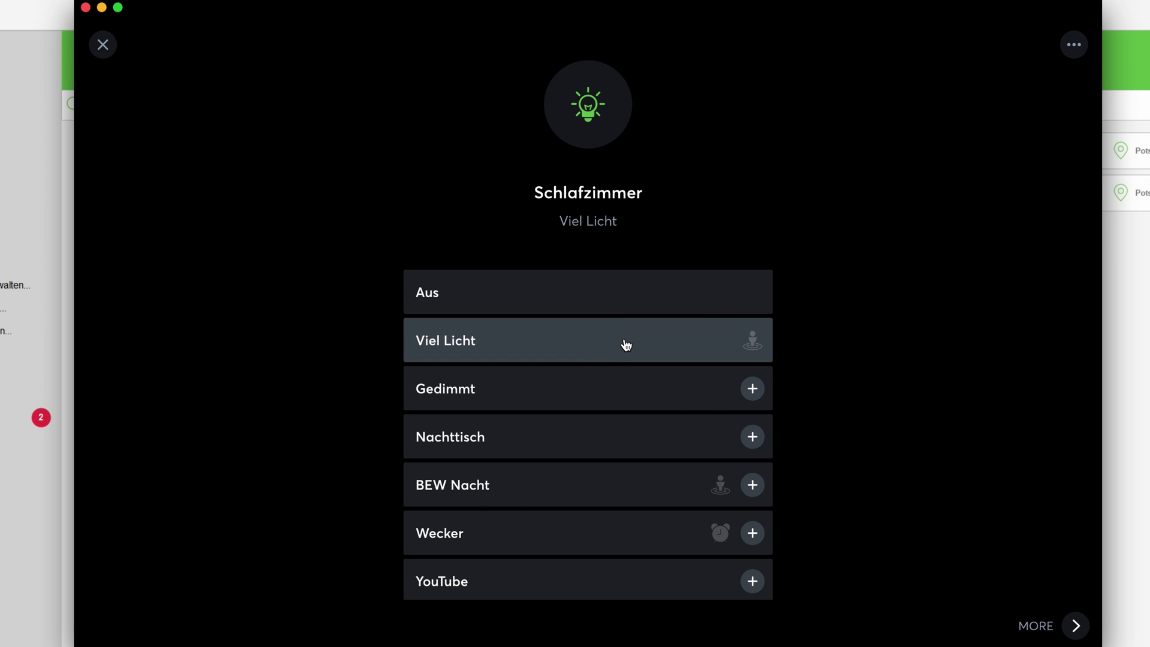
click(566, 303)
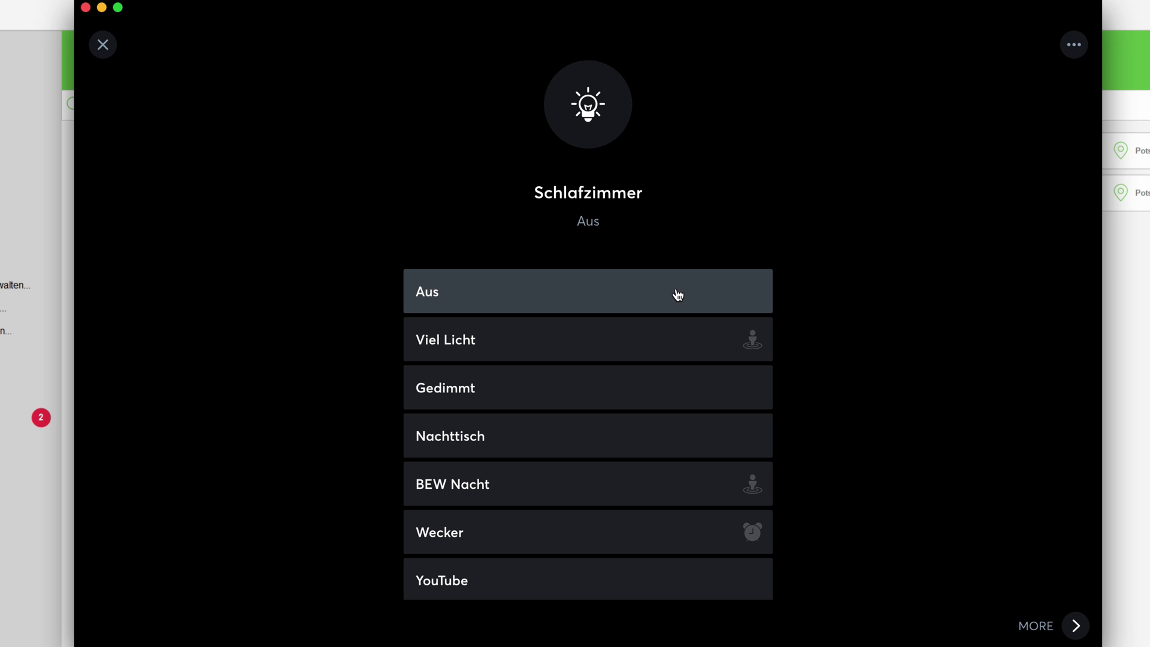
click(103, 47)
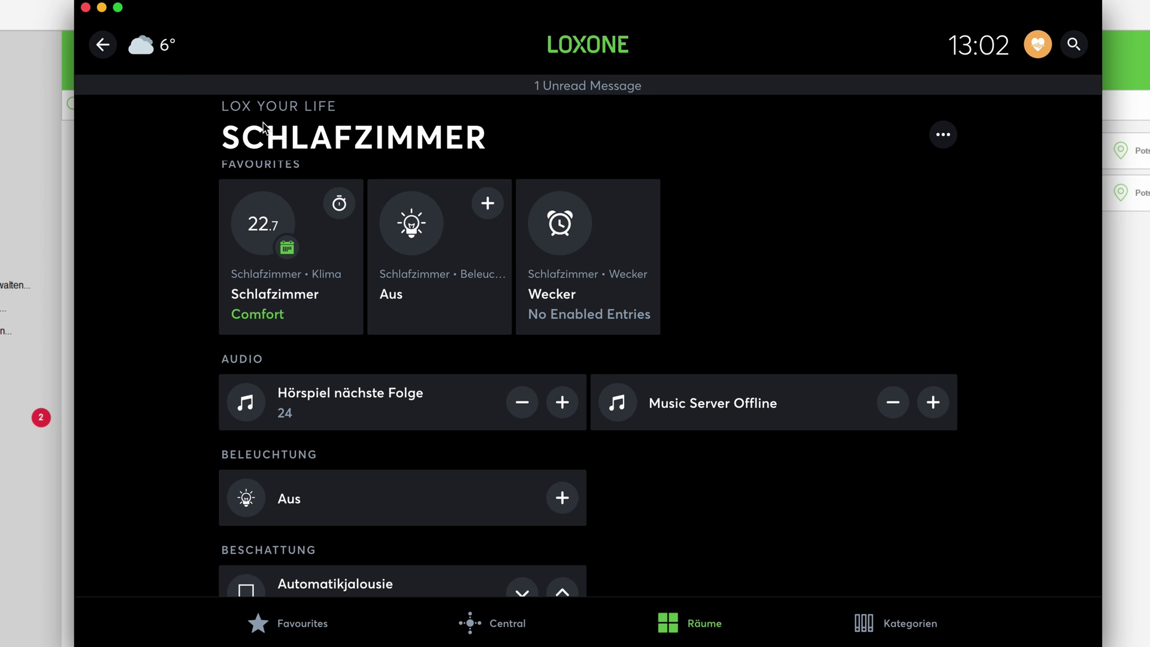